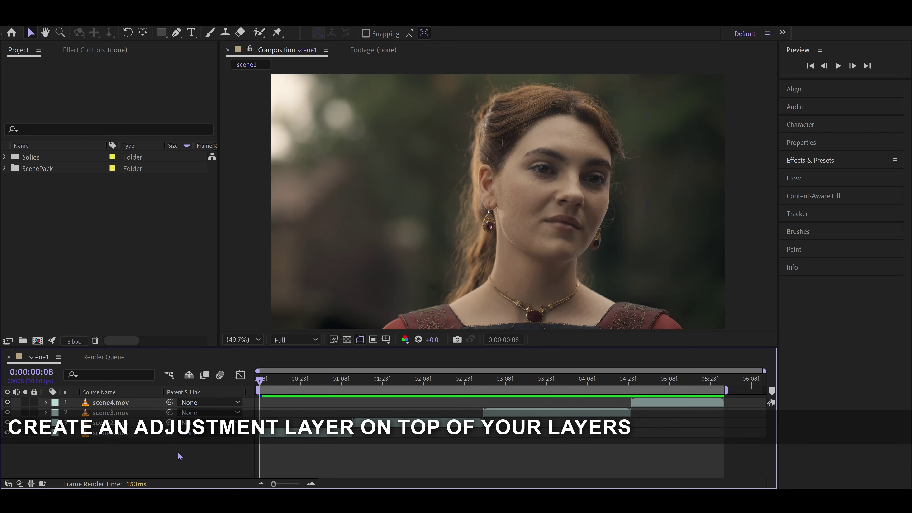
- Add a new adjustment layer above the clips in the composition
right_click(190, 452)
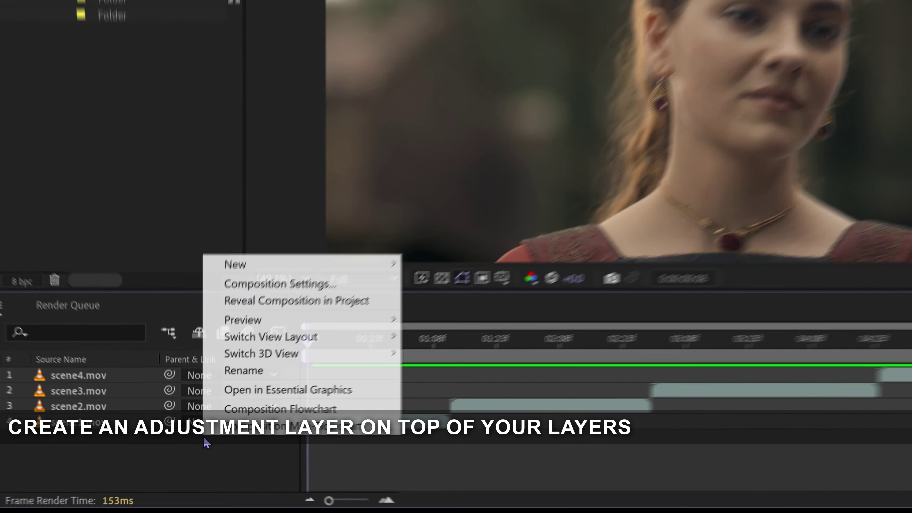
mouse_move(308, 330)
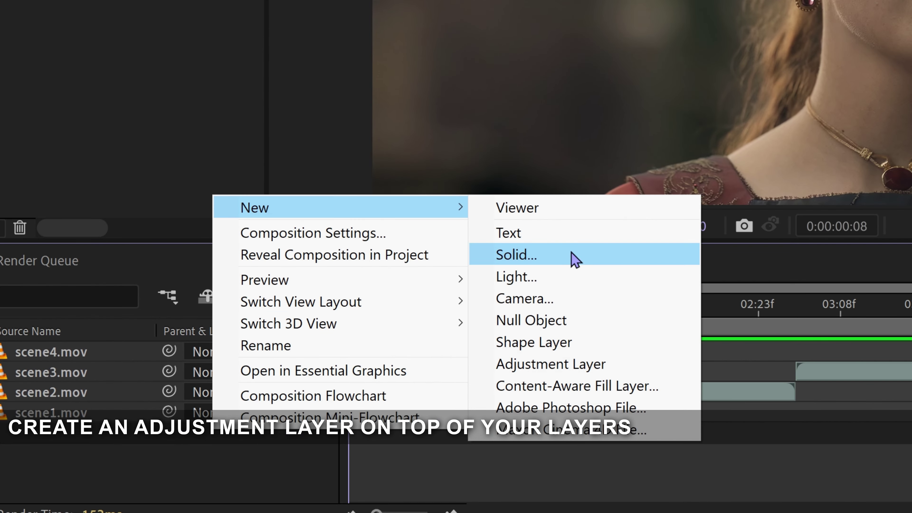
left_click(627, 366)
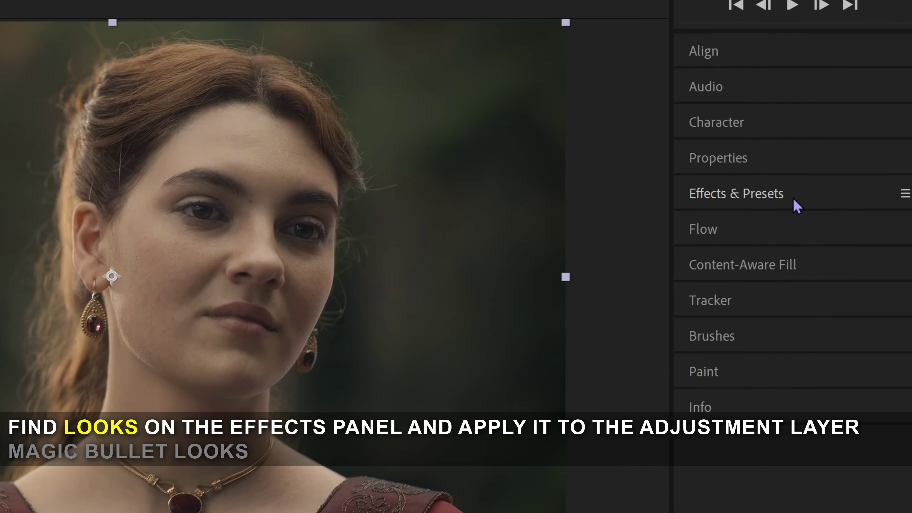
- Apply the Looks effect to Adjustment Layer 2 and open the Magic Bullet Looks editor
left_click(792, 196)
left_click(788, 224)
type("looks")
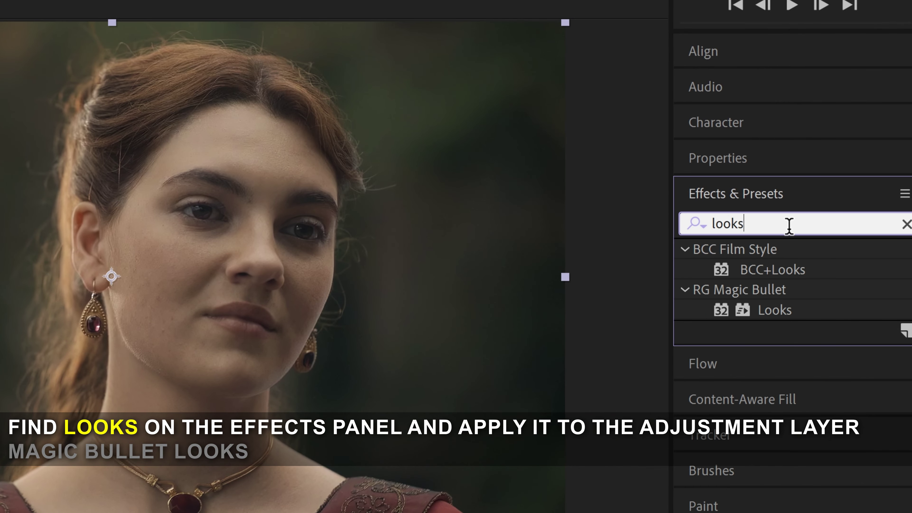
left_click_drag(772, 312, 287, 378)
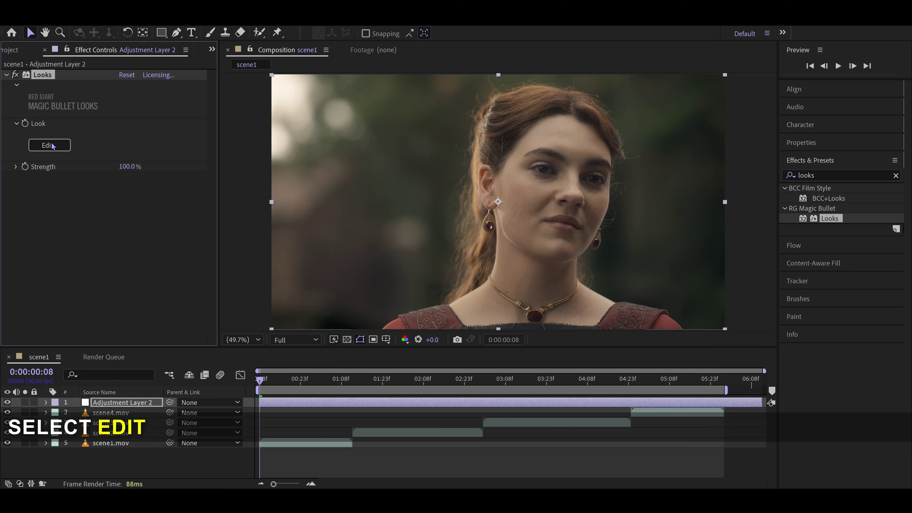
left_click(51, 145)
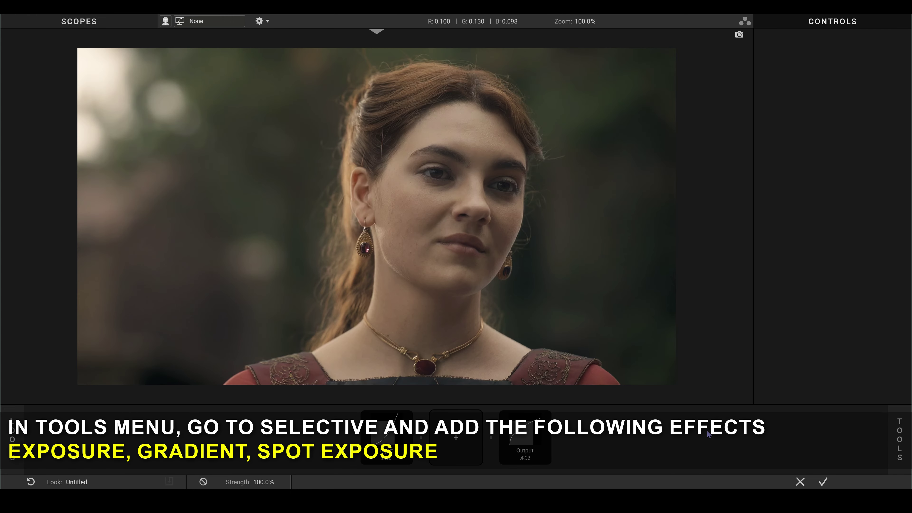
- Add Exposure, Gradient and Spot Exposure from the Selective tools to the chain
mouse_move(899, 436)
left_click(662, 192)
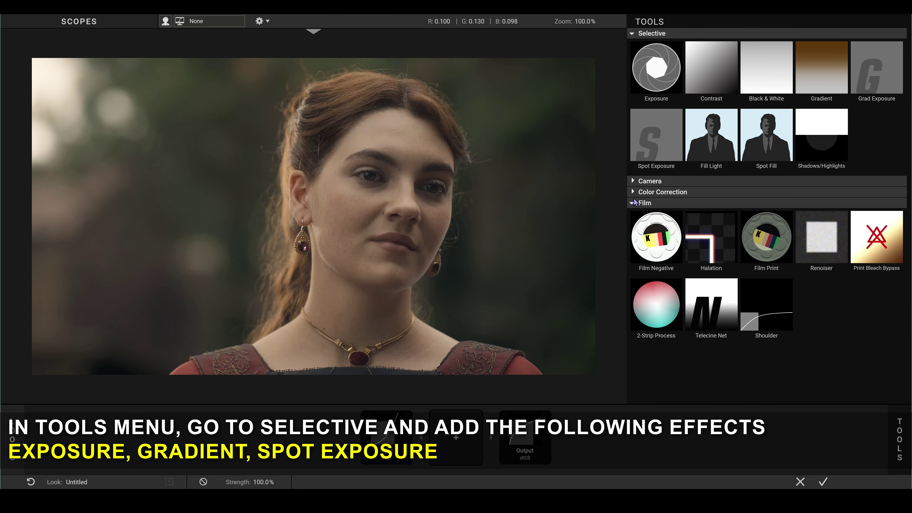
left_click(644, 203)
double_click(656, 67)
double_click(821, 67)
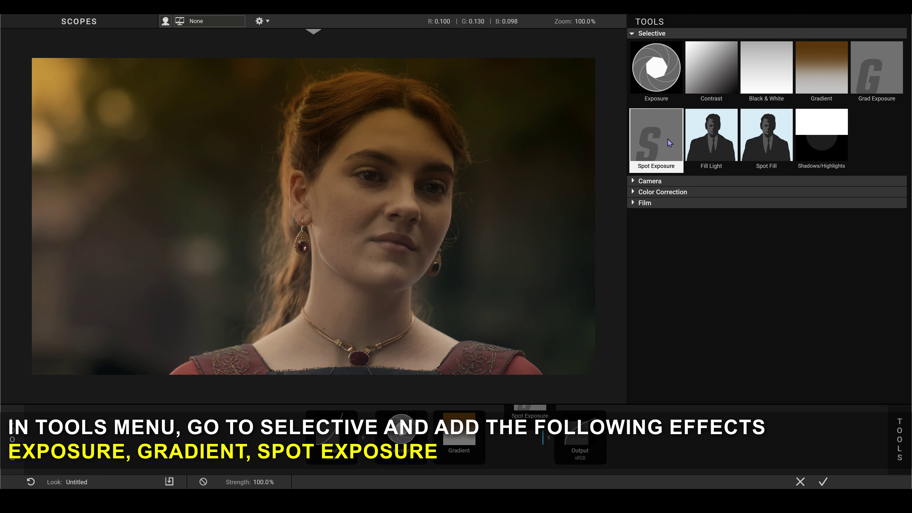
double_click(667, 139)
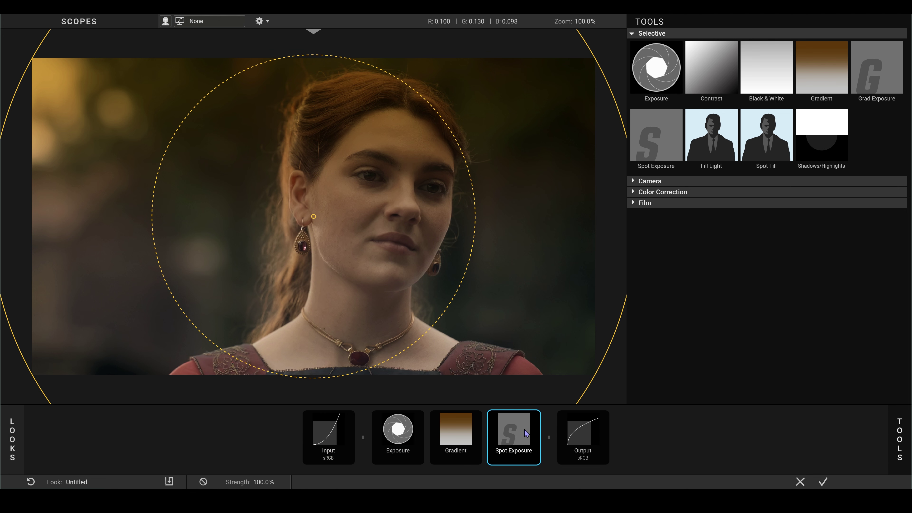
- Bypass the Spot Exposure and Gradient tools, leaving Exposure active
left_click(524, 429)
left_click(535, 416)
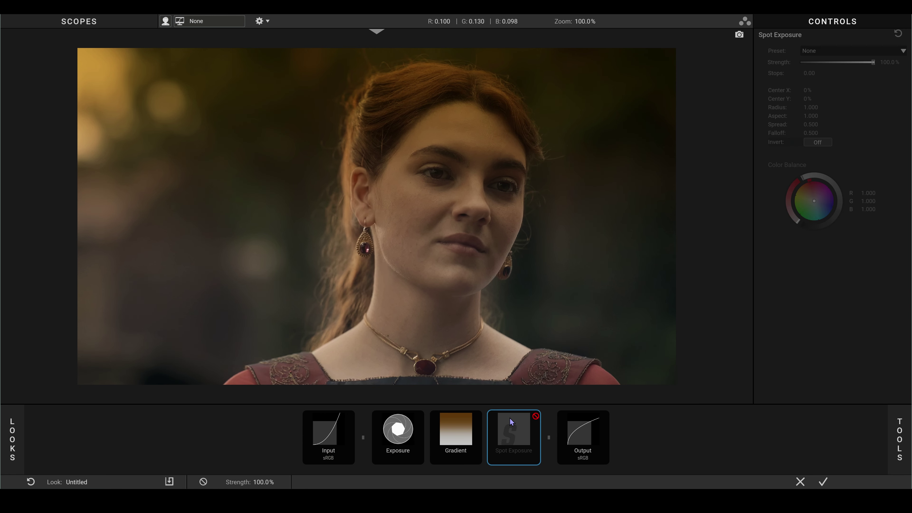
left_click(478, 416)
left_click(414, 427)
type("0.8")
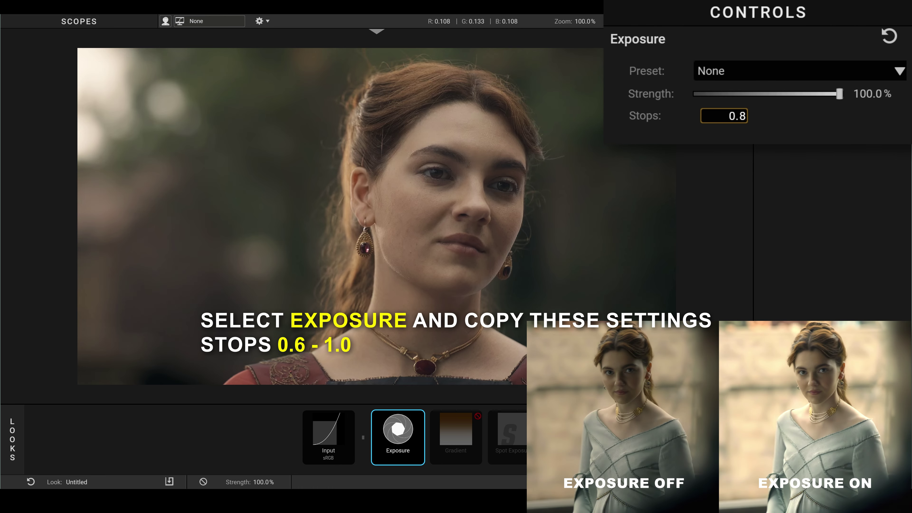
- Set Exposure to +0.80 stops and make the Gradient colour black
key("Return")
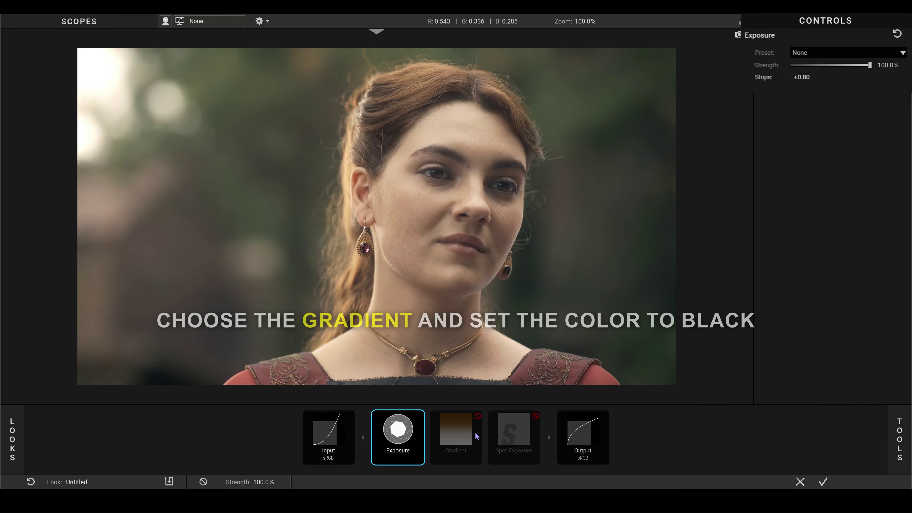
left_click(473, 433)
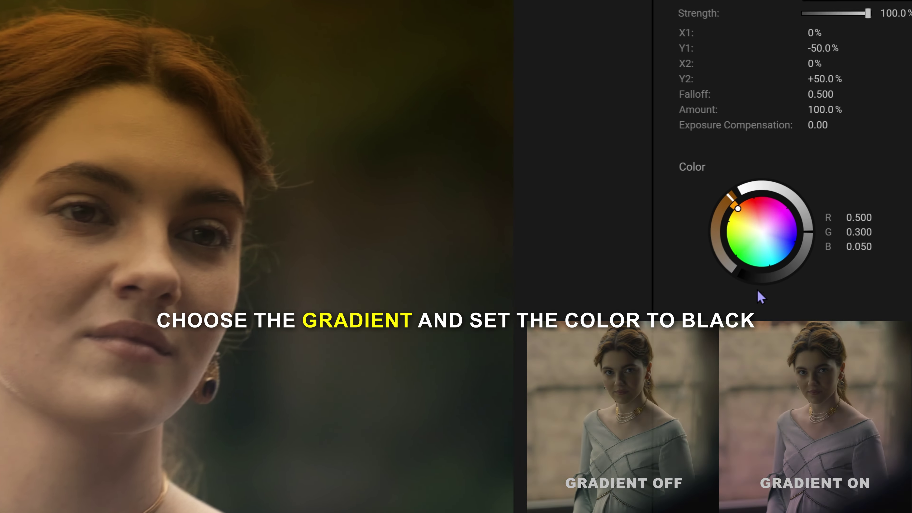
left_click_drag(760, 283, 739, 309)
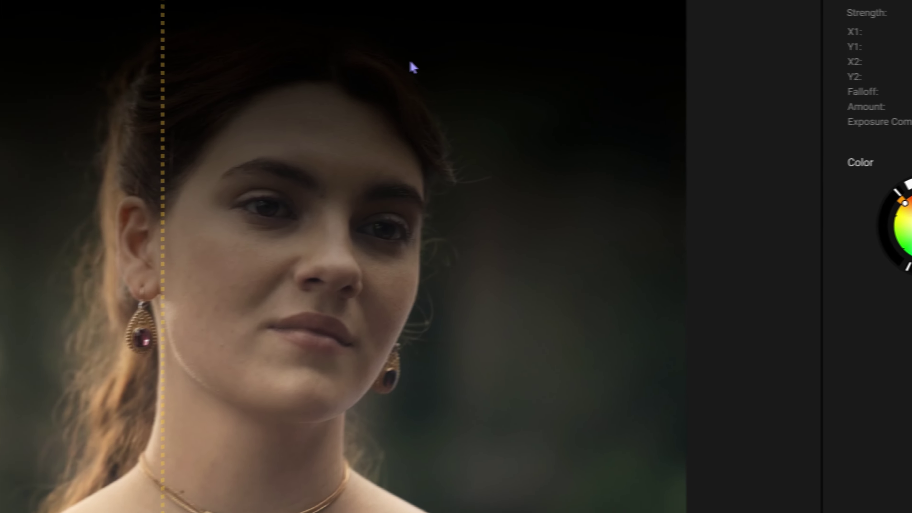
- Position the Gradient guide exactly vertical through the face as a vignette
left_click_drag(444, 6, 499, 35)
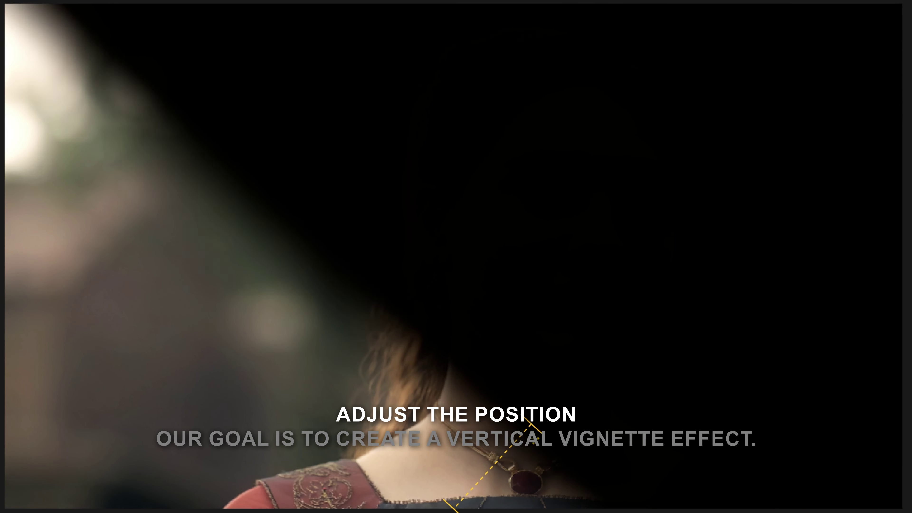
left_click_drag(530, 424, 457, 23)
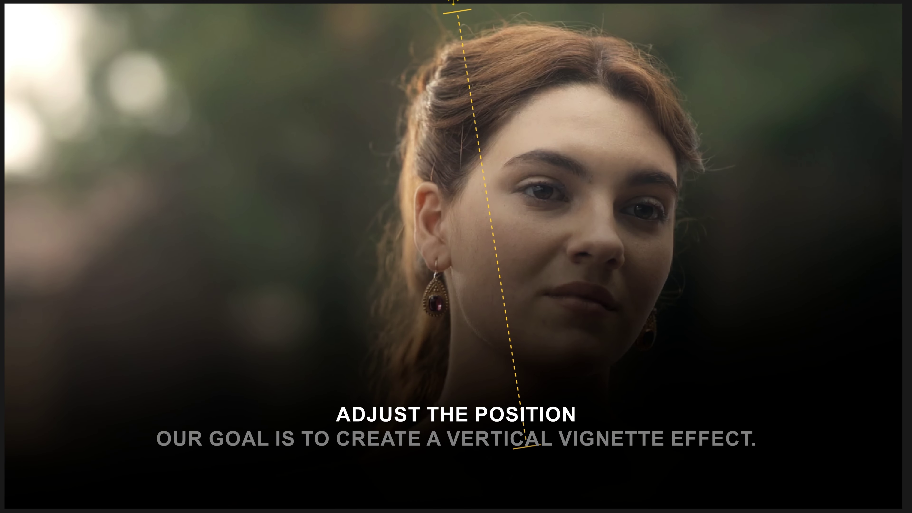
left_click_drag(528, 452, 463, 451)
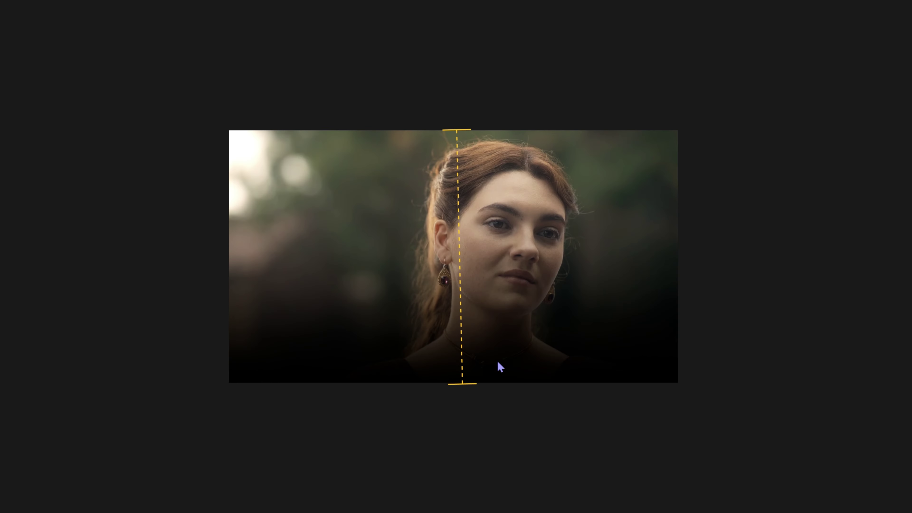
left_click_drag(462, 384, 453, 489)
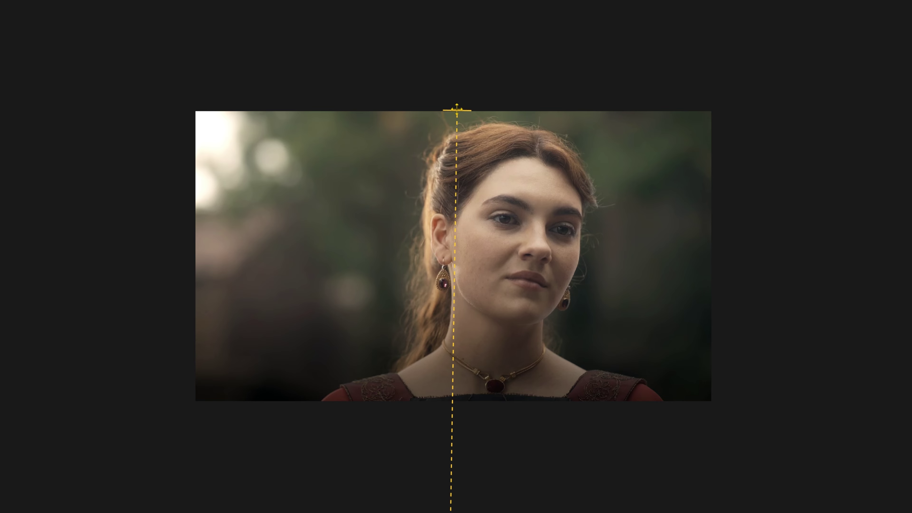
left_click_drag(461, 506, 458, 511)
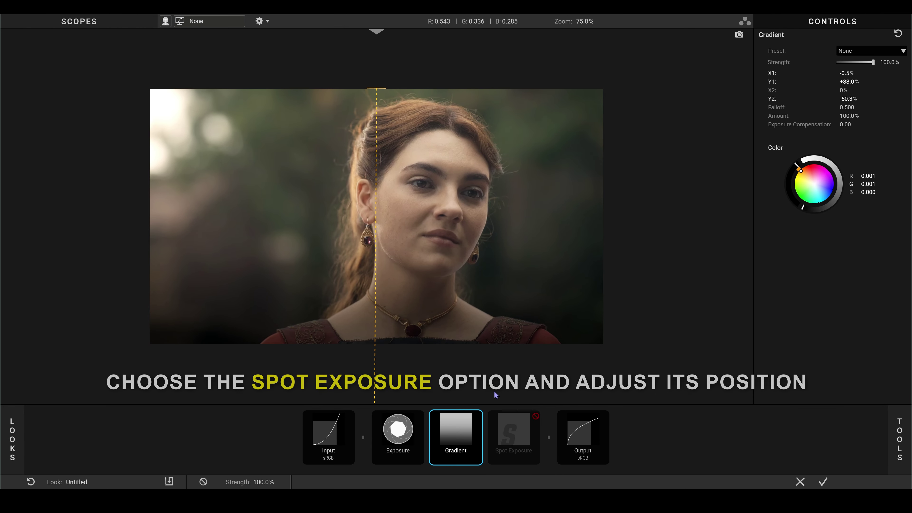
- Re-enable Spot Exposure and centre its circle over the face
left_click(522, 429)
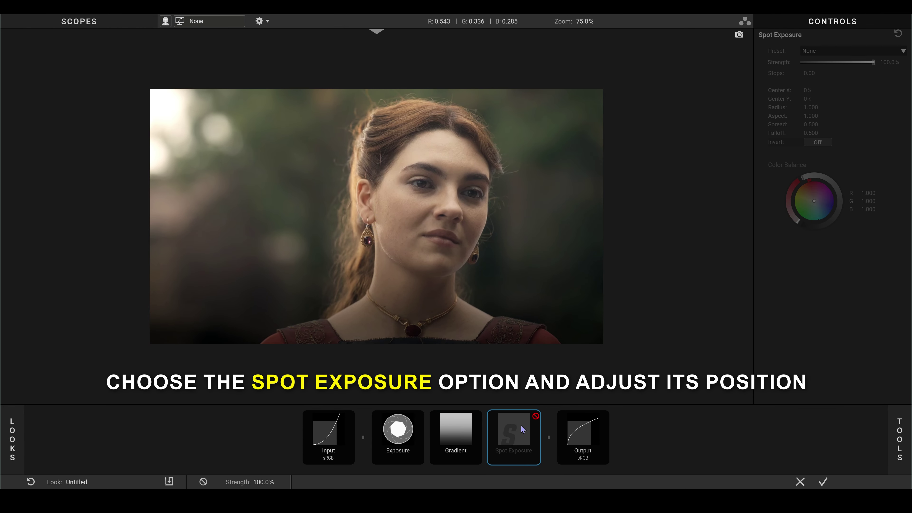
left_click(534, 418)
scroll(415, 281, "up", 1)
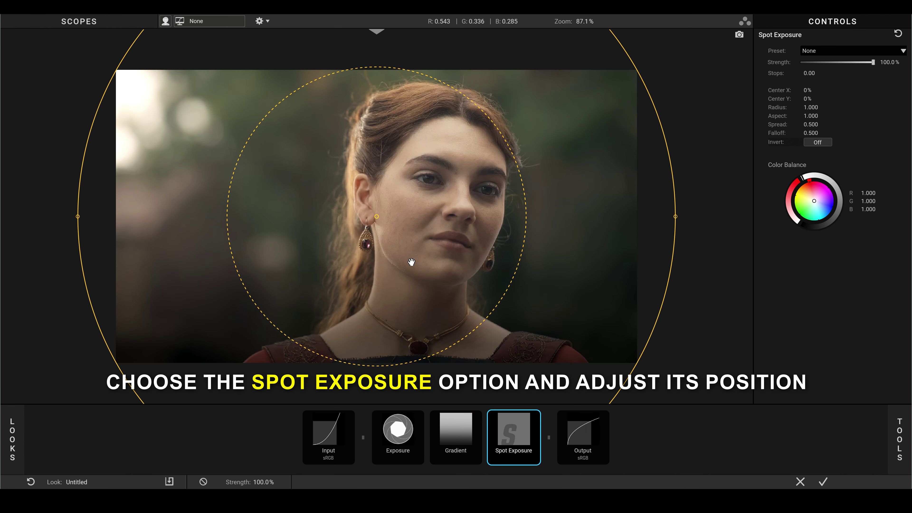
left_click_drag(377, 219, 380, 158)
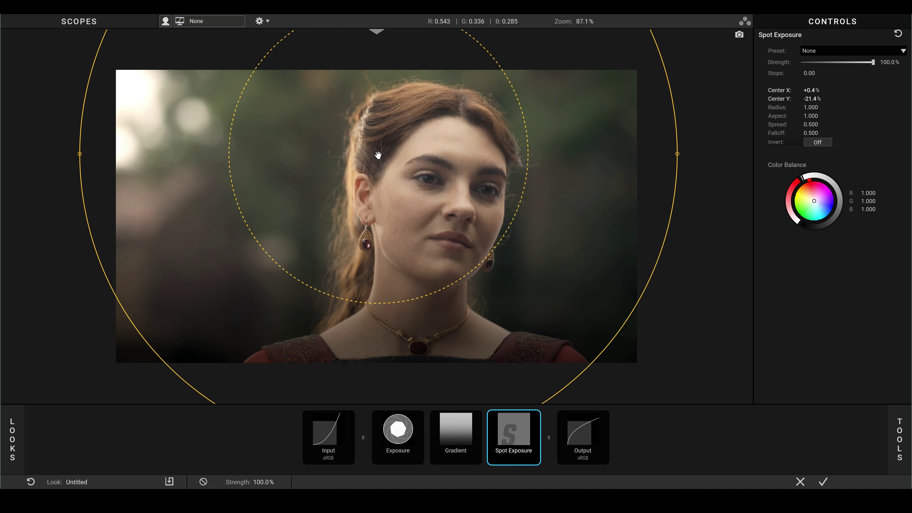
left_click_drag(381, 158, 378, 155)
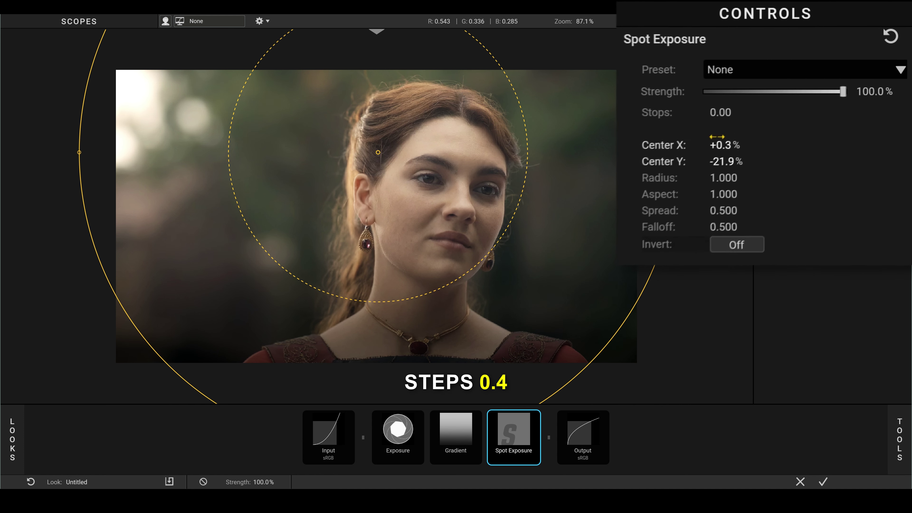
- Set Spot Exposure to +0.40 stops with Spread 0.449
type("0.4")
key("Return")
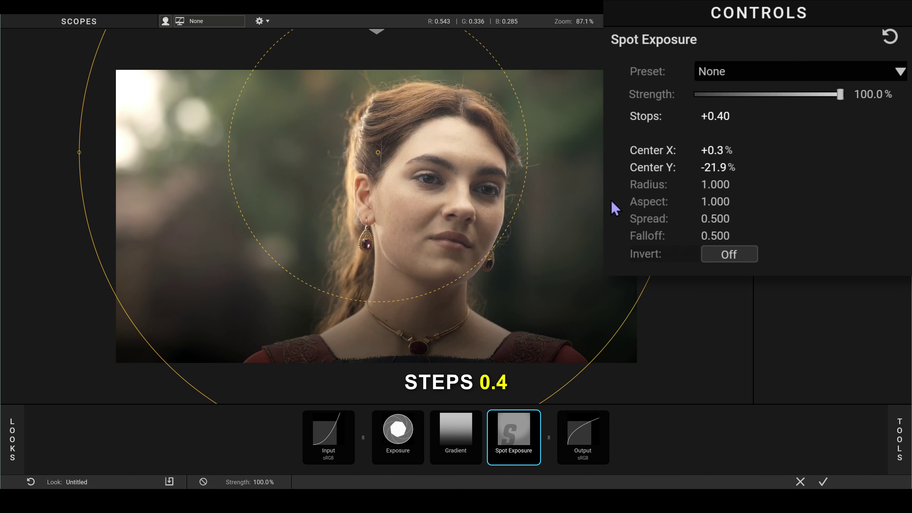
left_click_drag(517, 233, 521, 237)
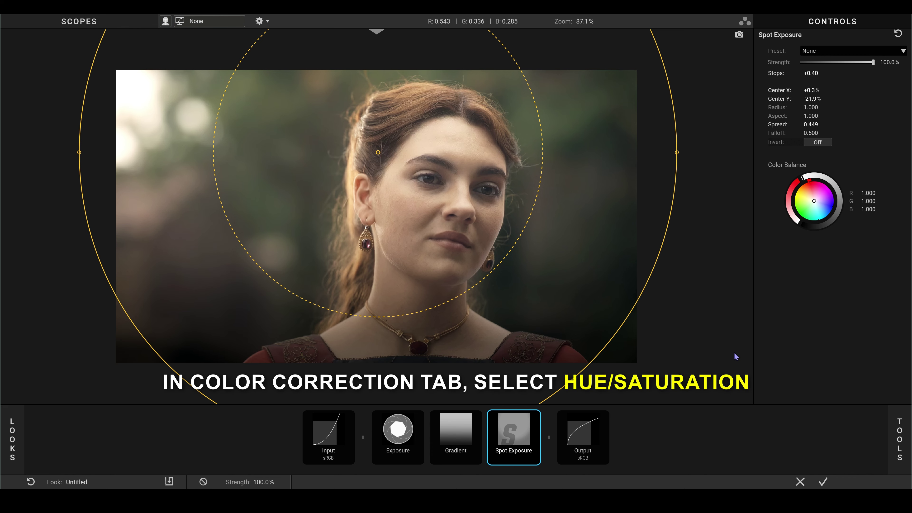
- Add Hue/Saturation with Saturation 130%, toggling the grade off and on to compare
left_click(898, 434)
left_click(637, 34)
left_click(633, 55)
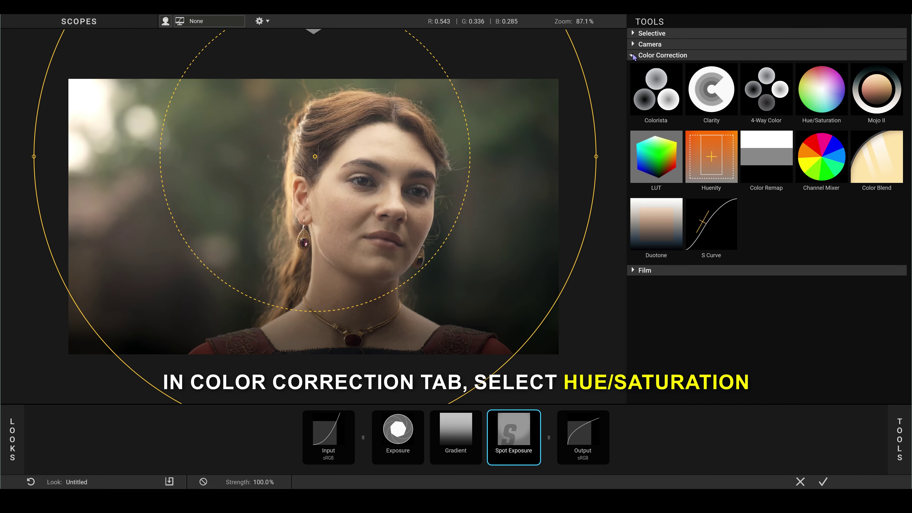
left_click(822, 95)
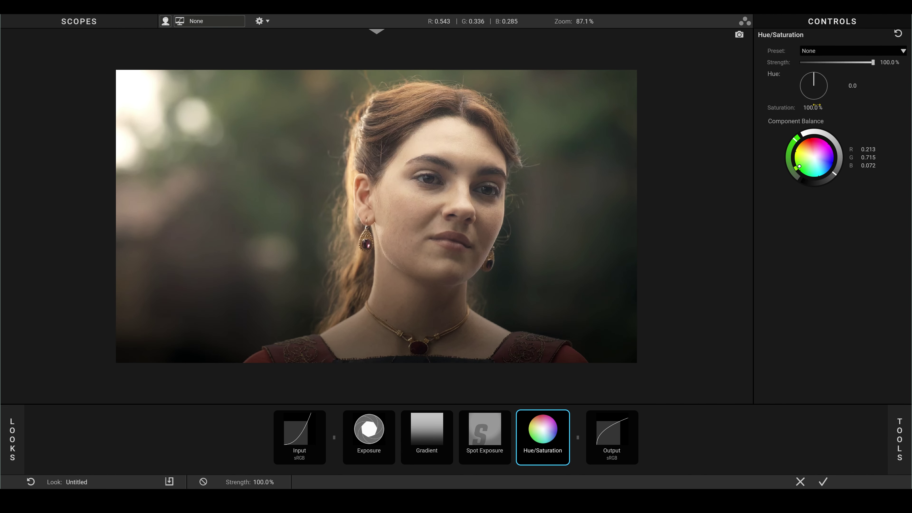
left_click(812, 108)
type("130")
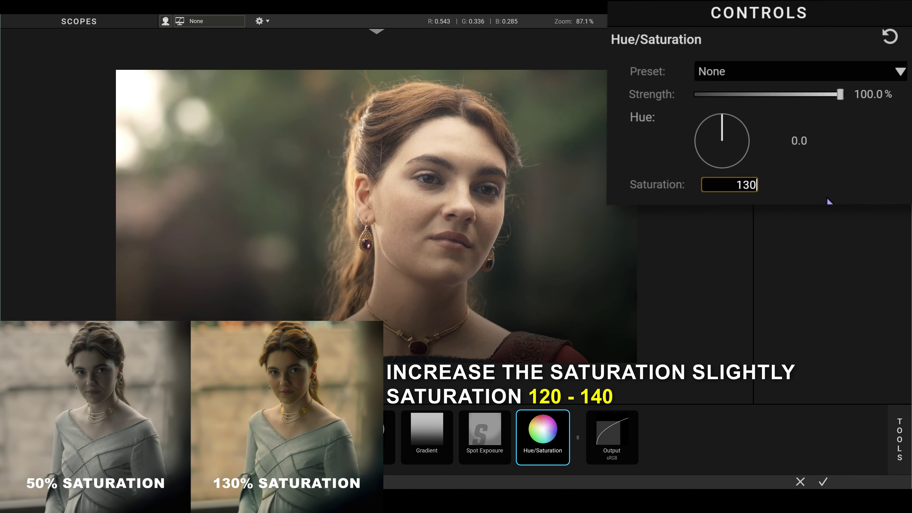
key("Return")
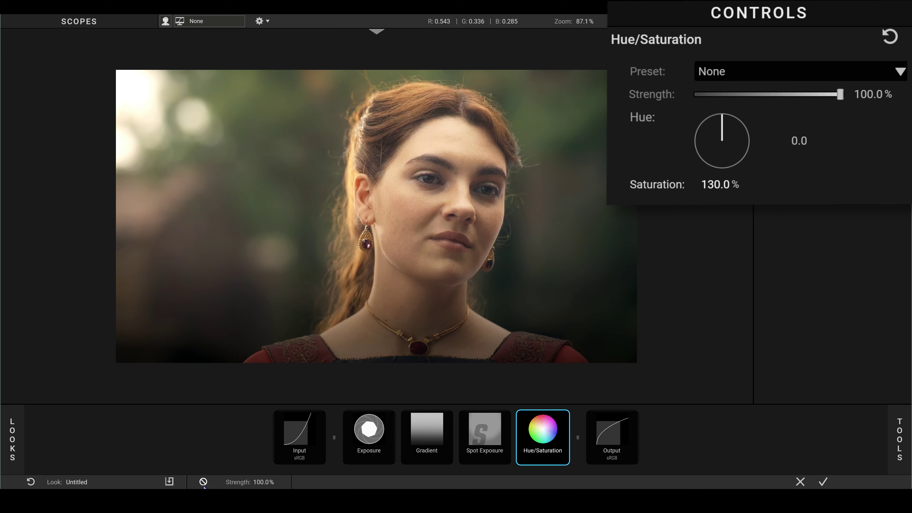
left_click(203, 482)
left_click(204, 482)
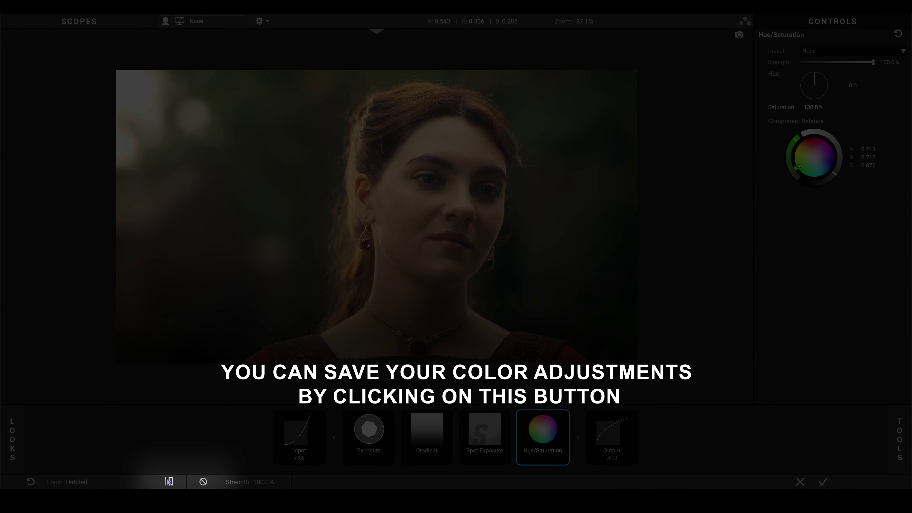
- Save the current grade as a look named 'Color Correction'
left_click(168, 482)
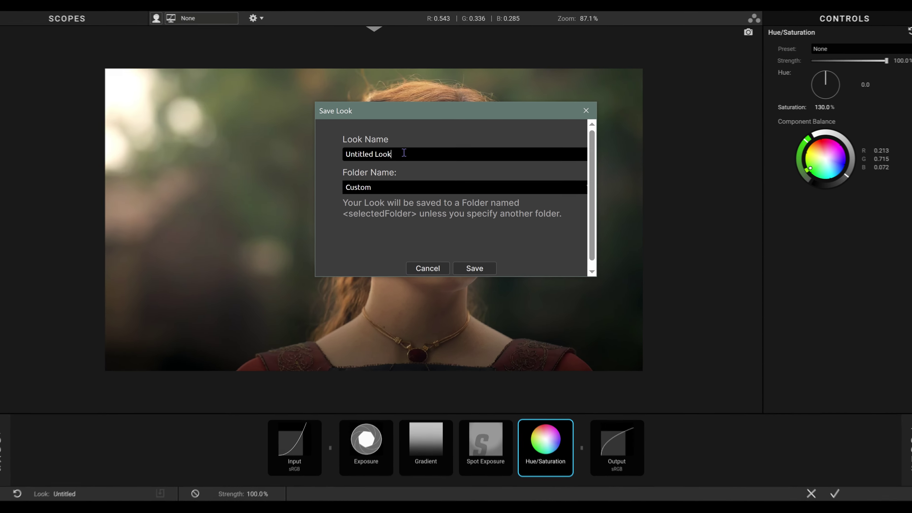
triple_click(404, 154)
type("Color Correction")
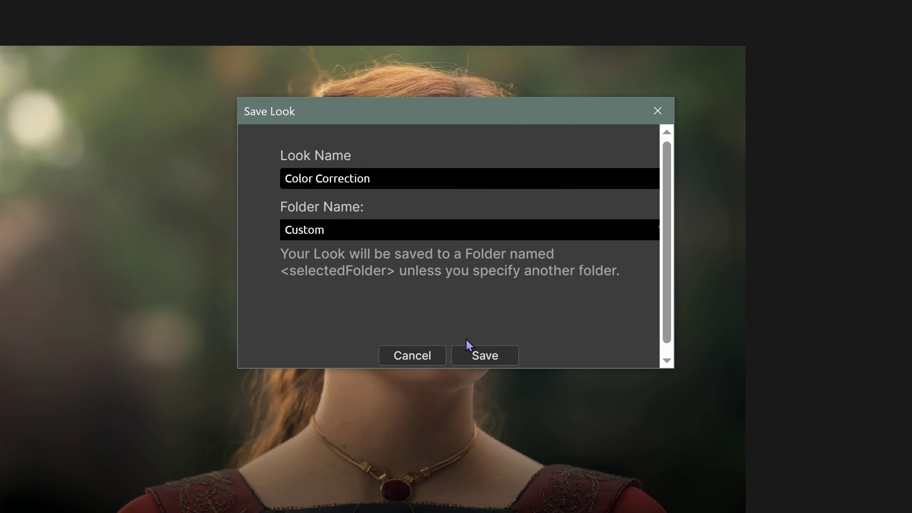
left_click(467, 346)
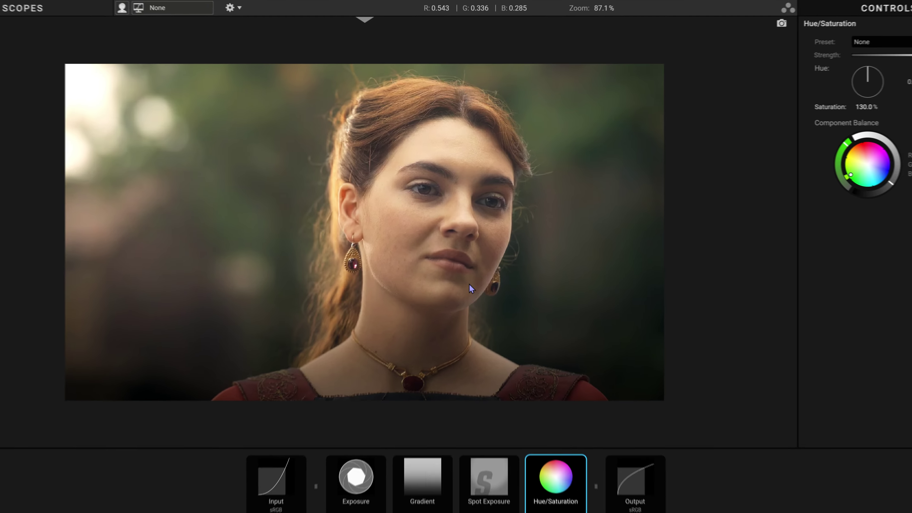
- Confirm the Color Correction look appears in the Custom looks folder
left_click(23, 440)
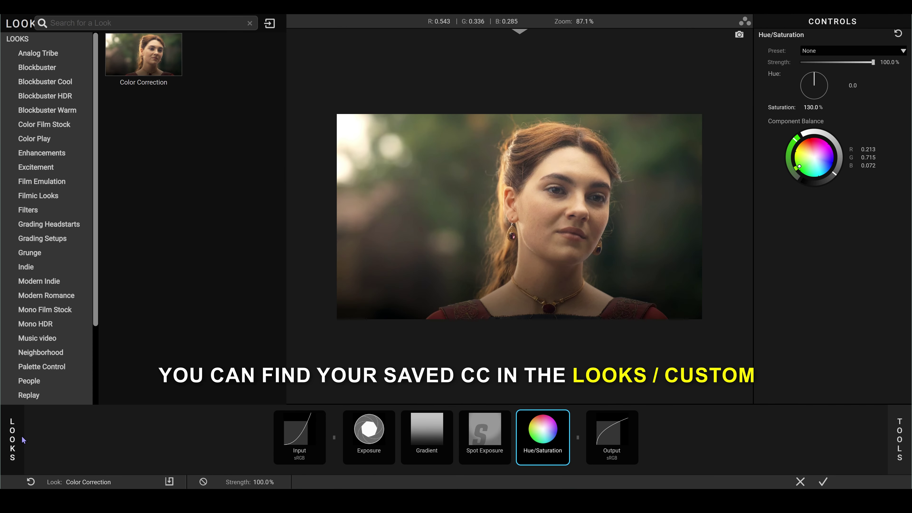
scroll(43, 350, "down", 3)
left_click(47, 395)
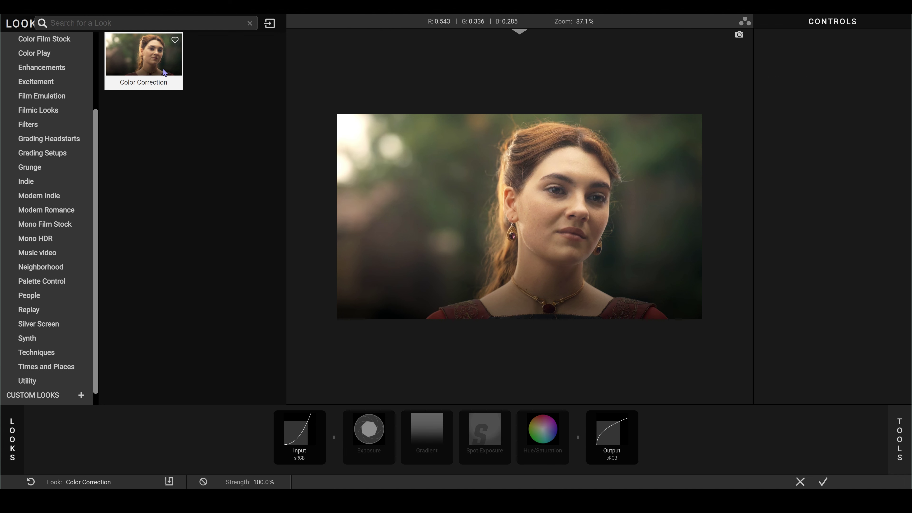
left_click(16, 438)
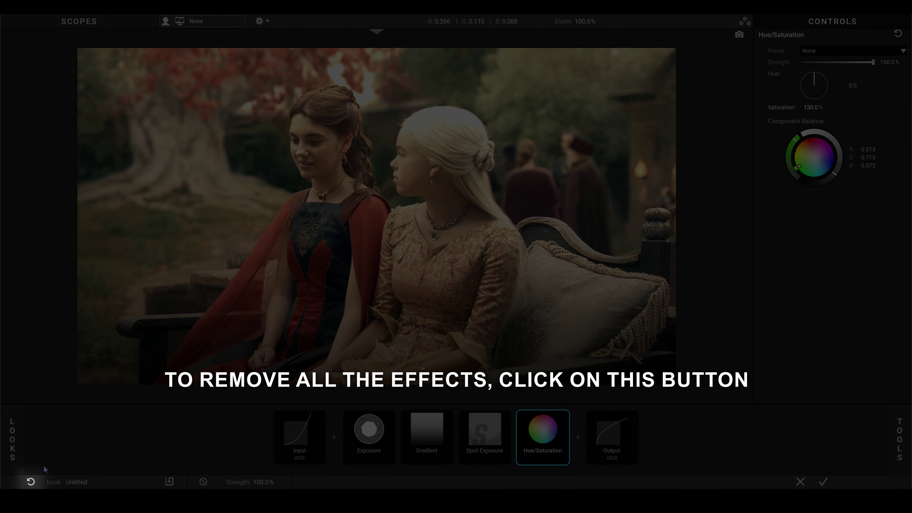
- Remove all tools, then add Exposure, Gradient and Grad Exposure to the chain
left_click(30, 482)
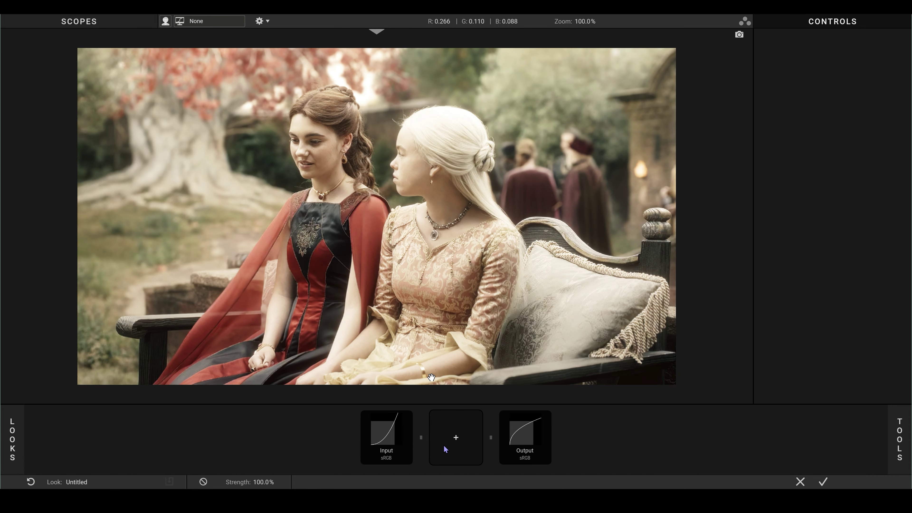
left_click(453, 445)
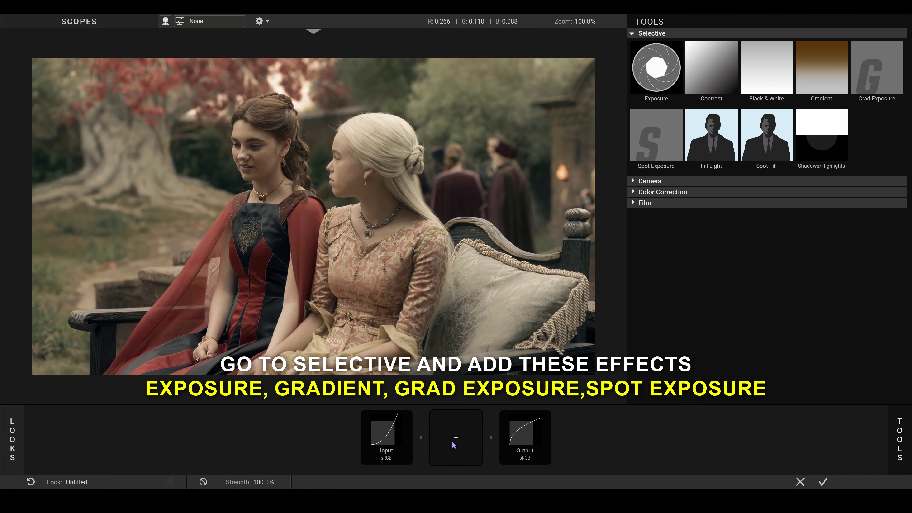
left_click(661, 81)
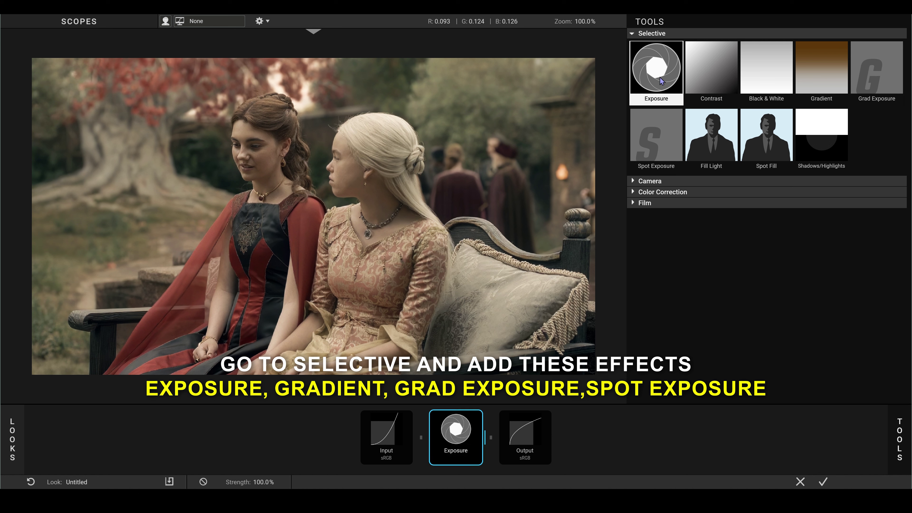
left_click(814, 88)
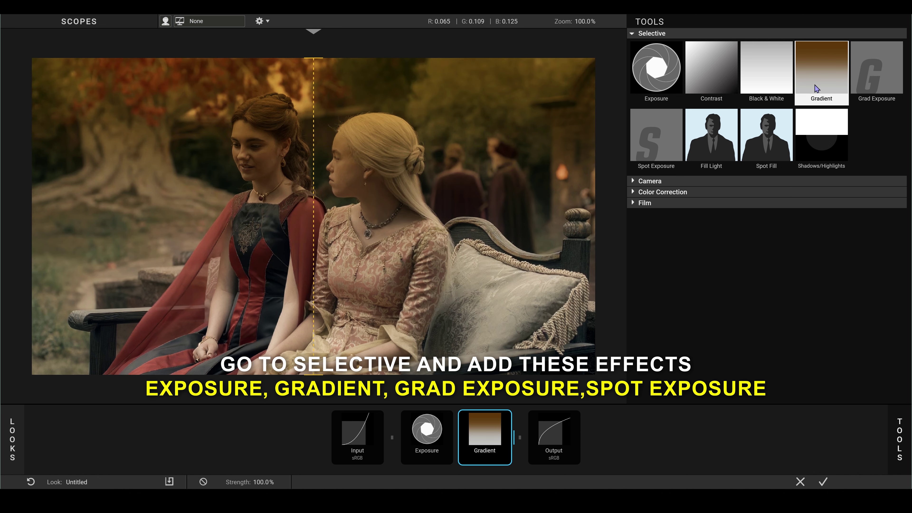
left_click(870, 87)
- Add Spot Exposure, bypass Gradient, and set Exposure to +0.20 stops
left_click(658, 151)
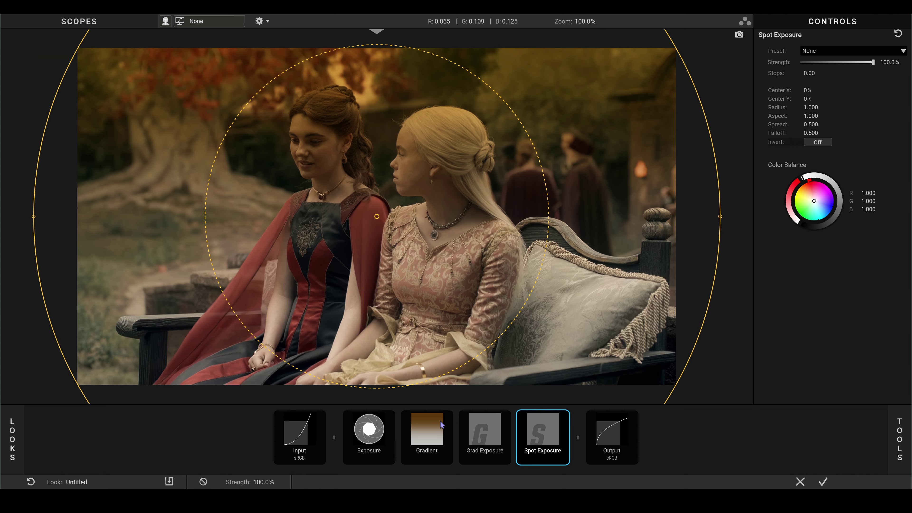
left_click(435, 429)
left_click(453, 416)
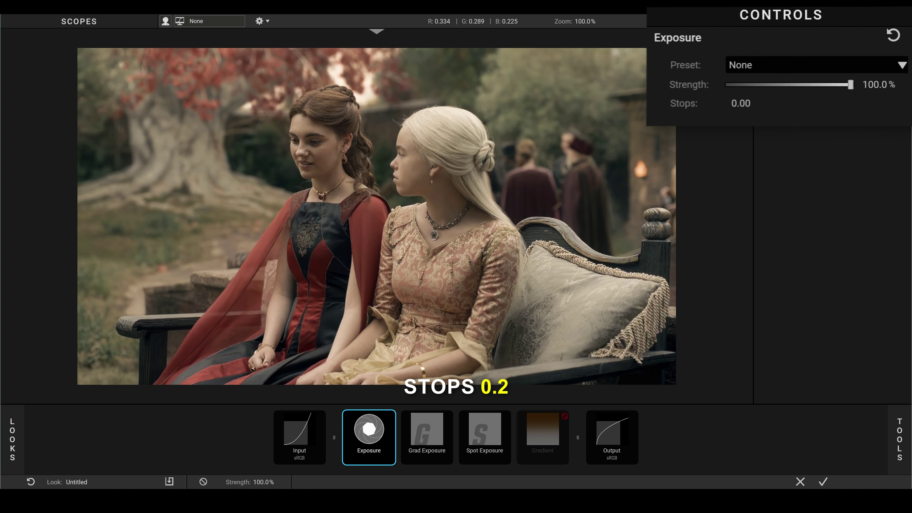
left_click(800, 74)
type("0.2")
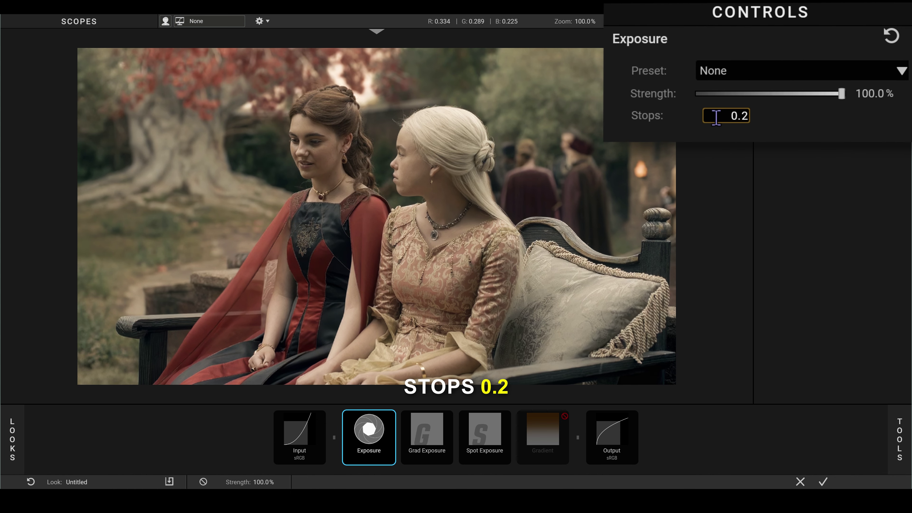
key("Return")
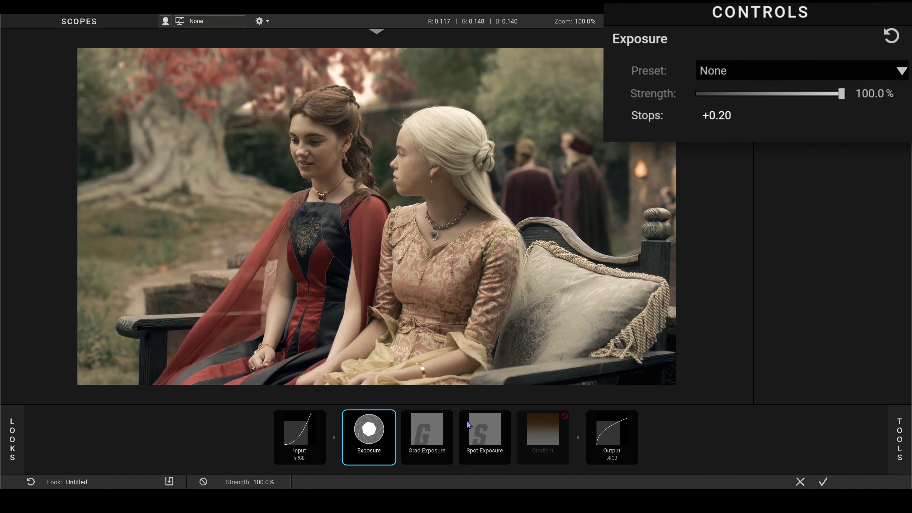
- Set Grad Exposure to -0.40 stops and flip its ramp to run vertically
left_click(429, 437)
type("-0.4")
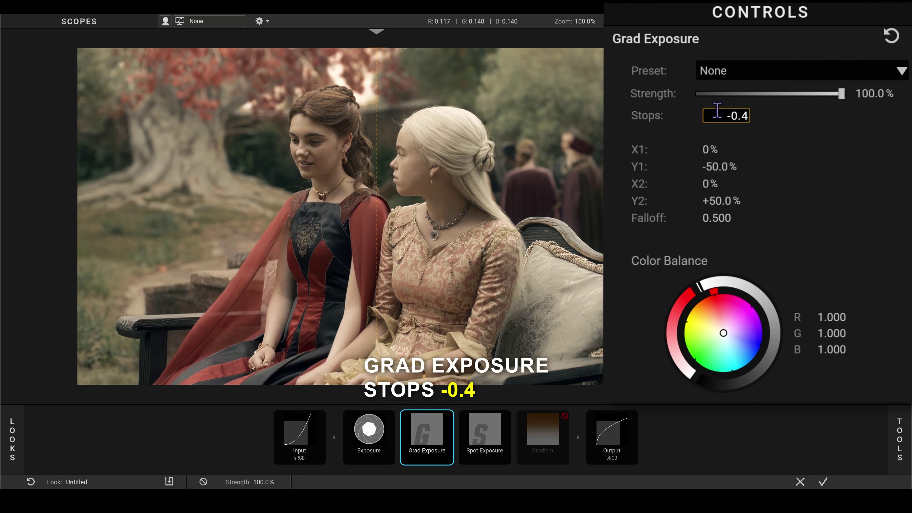
key("Return")
scroll(465, 148, "down", 1)
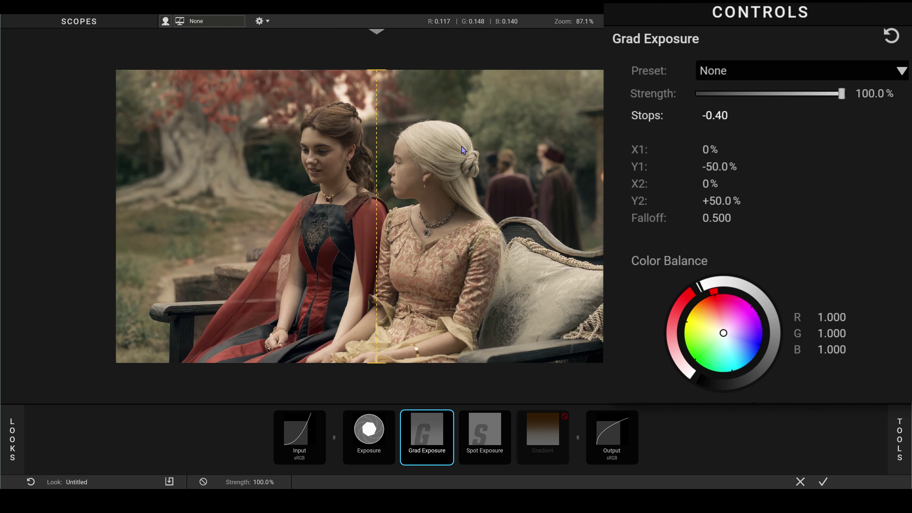
left_click_drag(378, 66, 416, 327)
left_click_drag(376, 362, 381, 73)
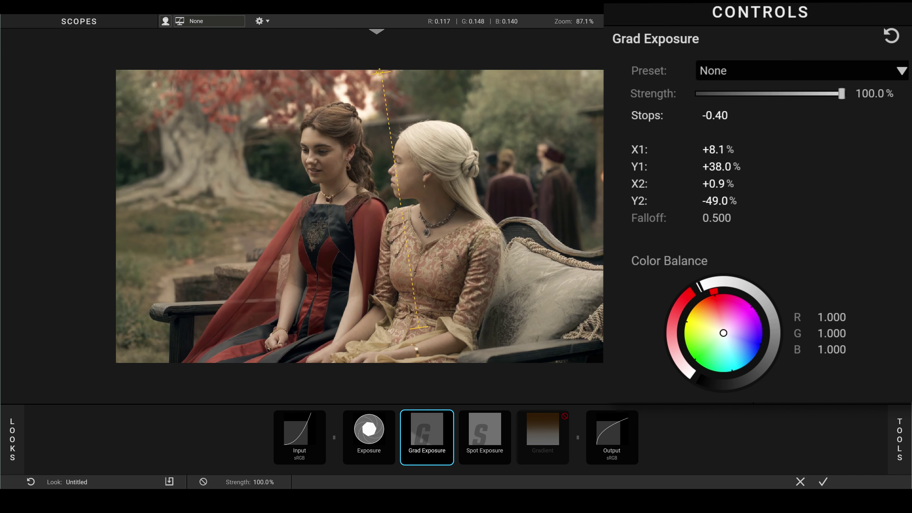
left_click_drag(416, 328, 379, 339)
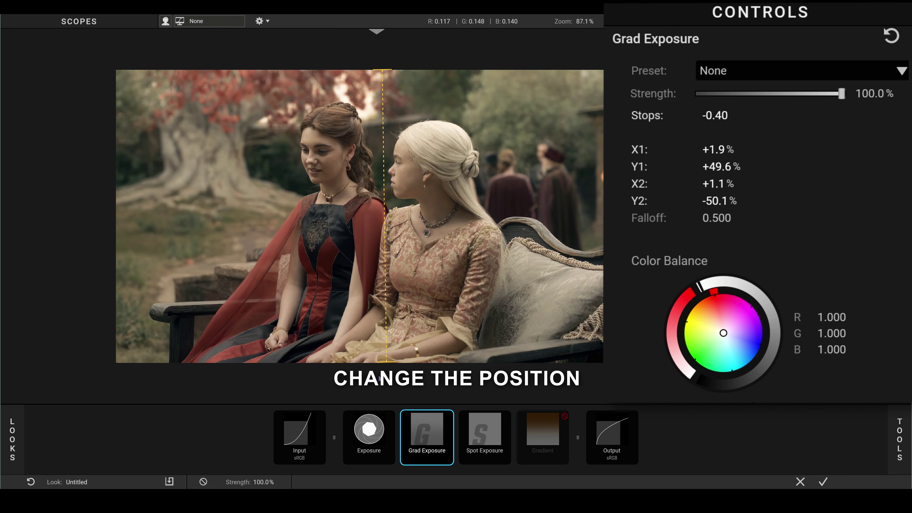
left_click_drag(378, 384, 380, 391)
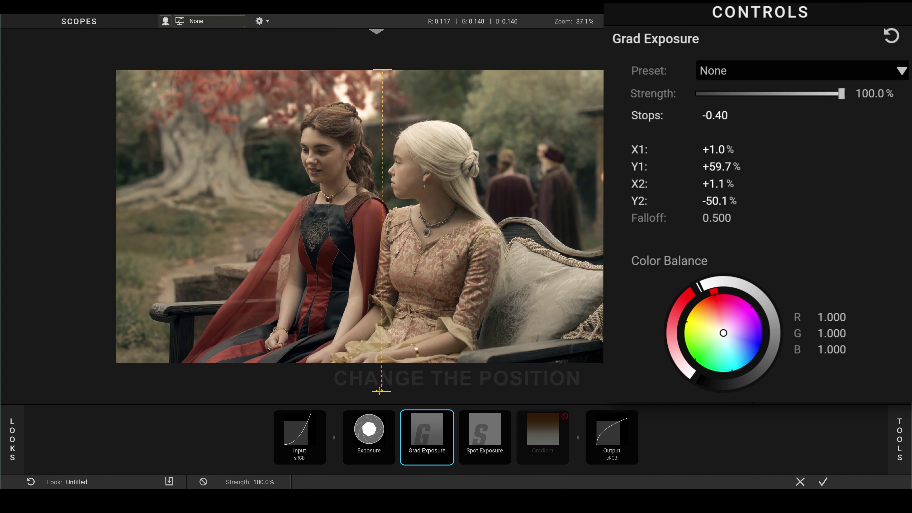
- Centre Spot Exposure on the faces at +0.40 stops and re-enable Gradient
left_click(502, 444)
left_click_drag(379, 219, 381, 181)
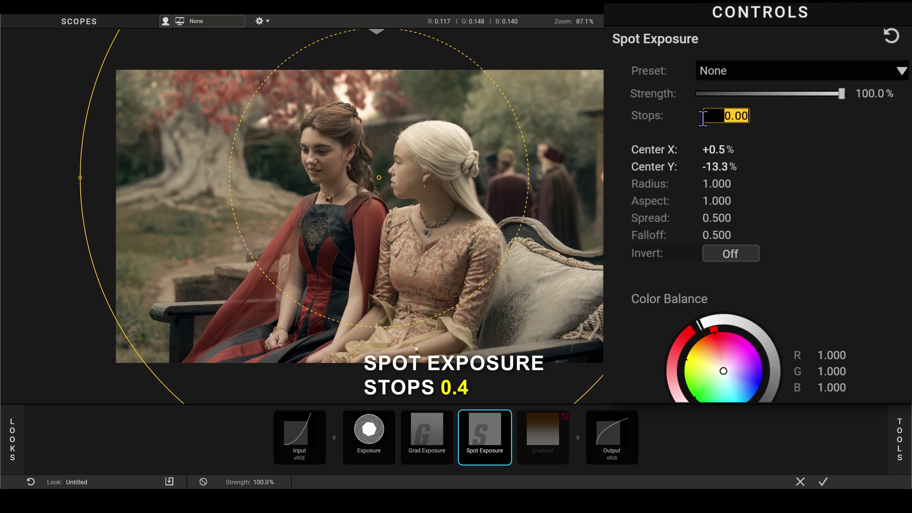
type("+0.4")
key("Return")
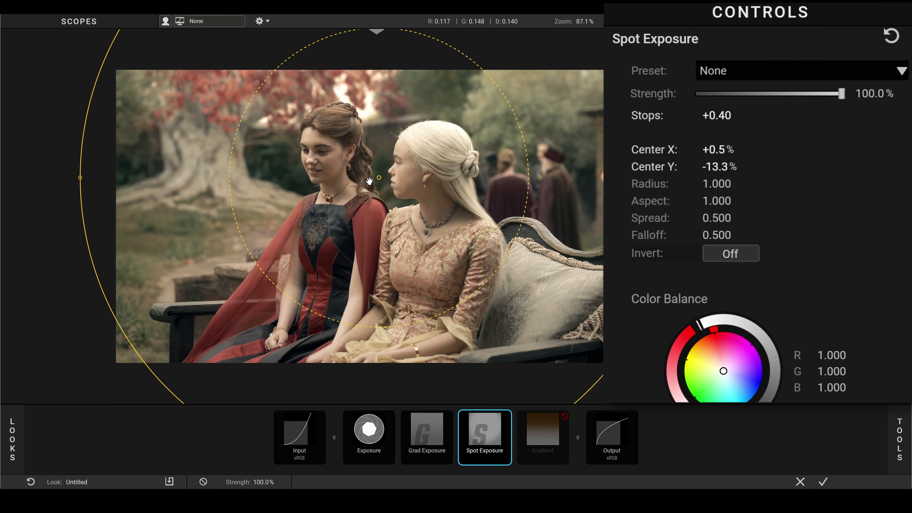
left_click_drag(379, 177, 379, 151)
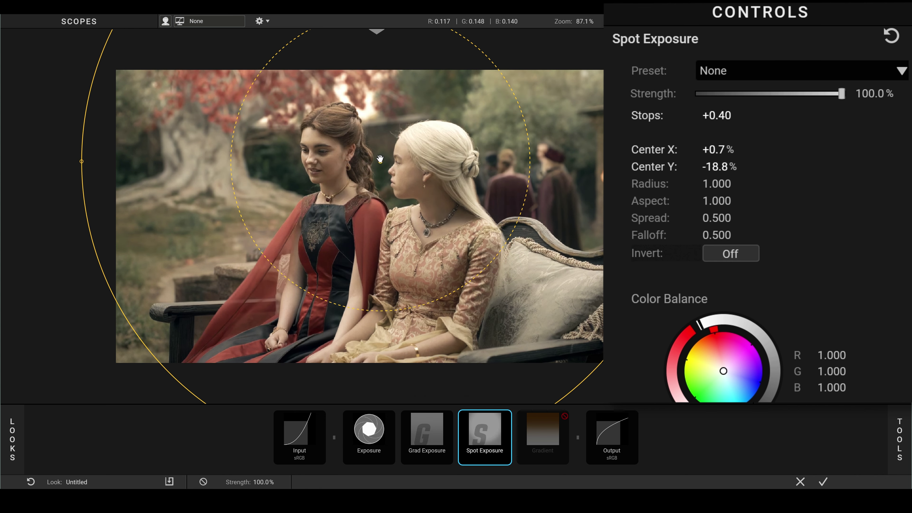
left_click(564, 437)
- Tint the Gradient pale yellow (R 0.962, G 0.947, B 0.671) with Y1 at -75%
left_click(564, 417)
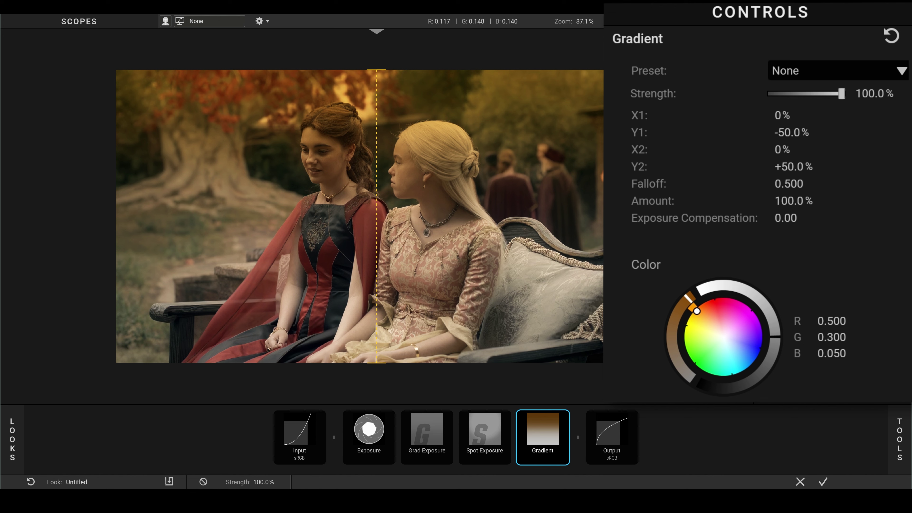
mouse_move(674, 360)
left_mouse_down()
mouse_move(674, 316)
mouse_move(688, 326)
left_mouse_up()
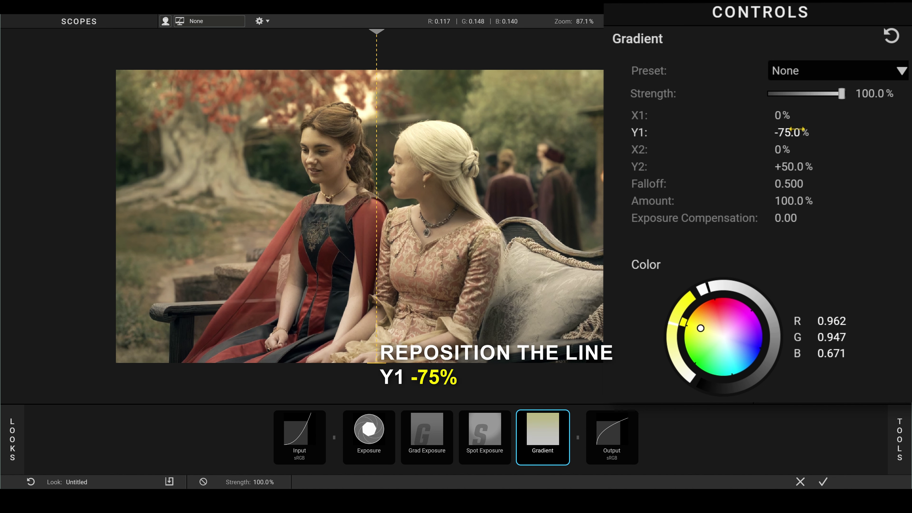
scroll(498, 184, "down", 2)
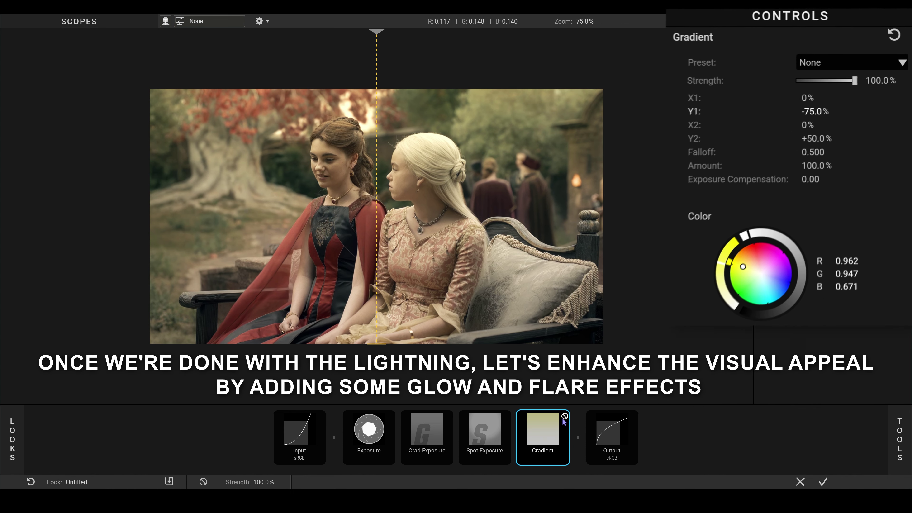
scroll(417, 288, "up", 1)
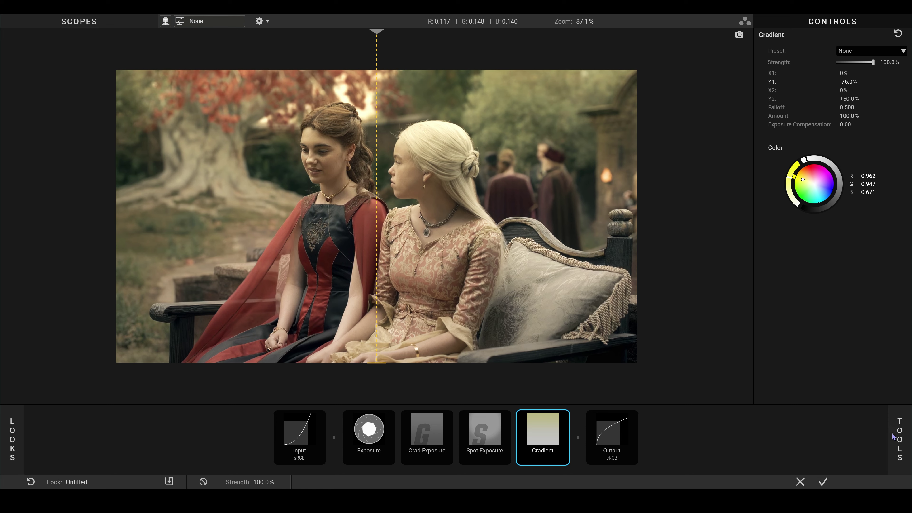
- Add Optical Diffusion from the Camera tools, adjust its density and pick the Chromatic Bloom Warm preset
left_click(897, 424)
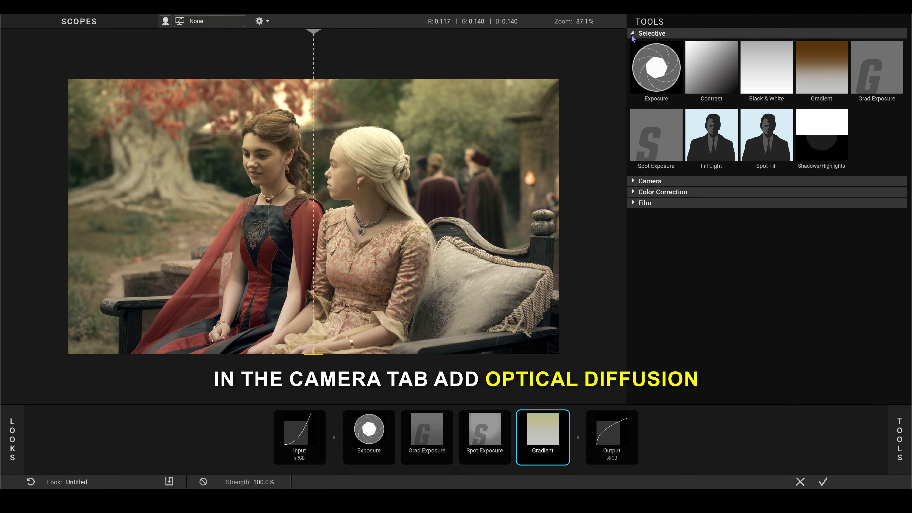
left_click(632, 34)
left_click(635, 45)
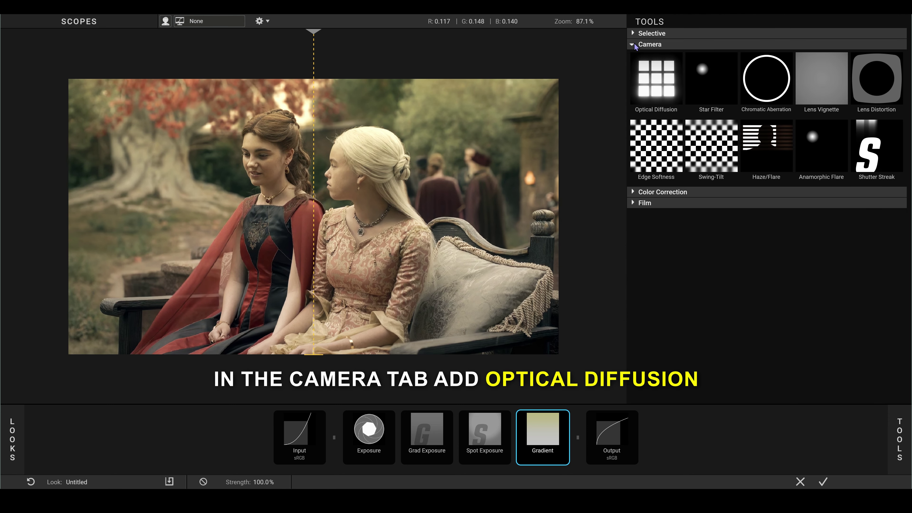
double_click(649, 86)
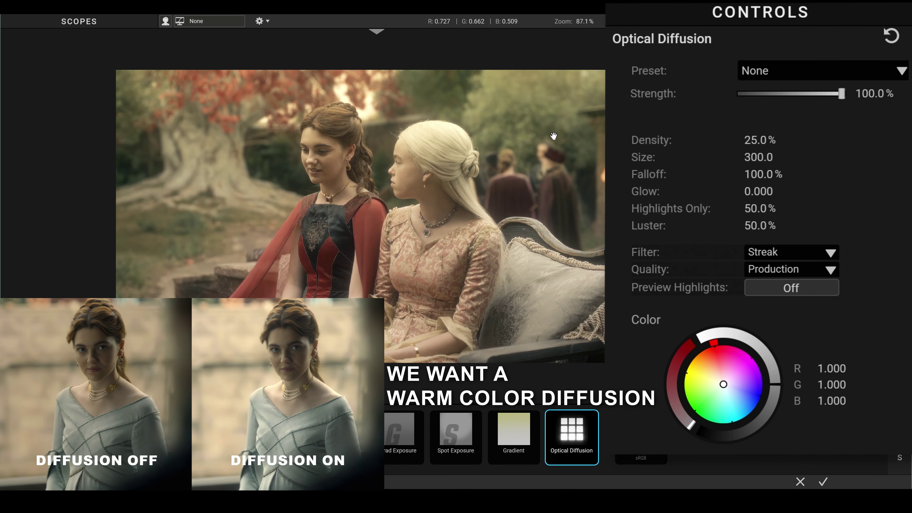
left_click_drag(768, 140, 756, 145)
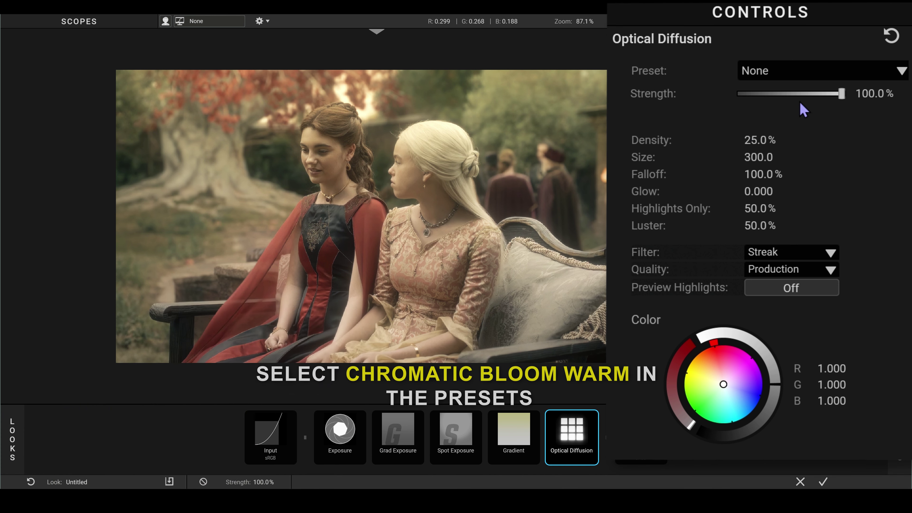
left_click(797, 78)
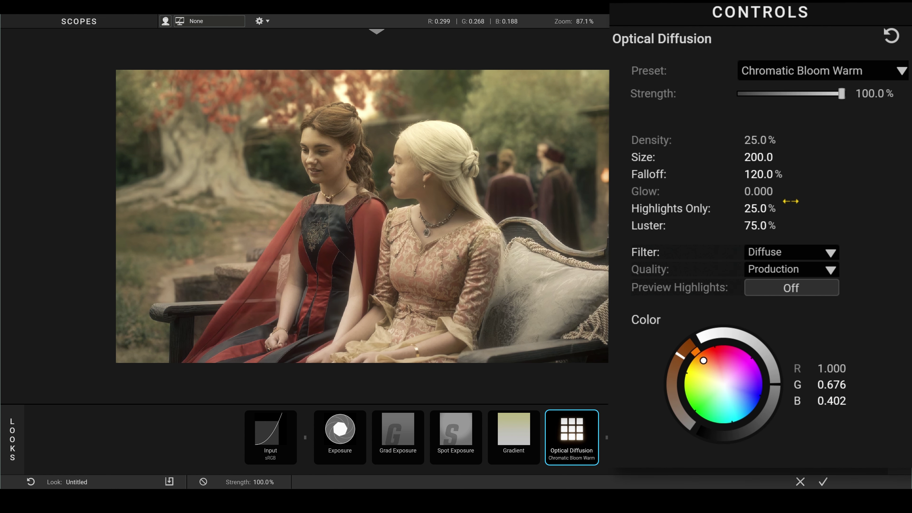
- Raise Optical Diffusion's Highlights Only to 45%
left_click(759, 207)
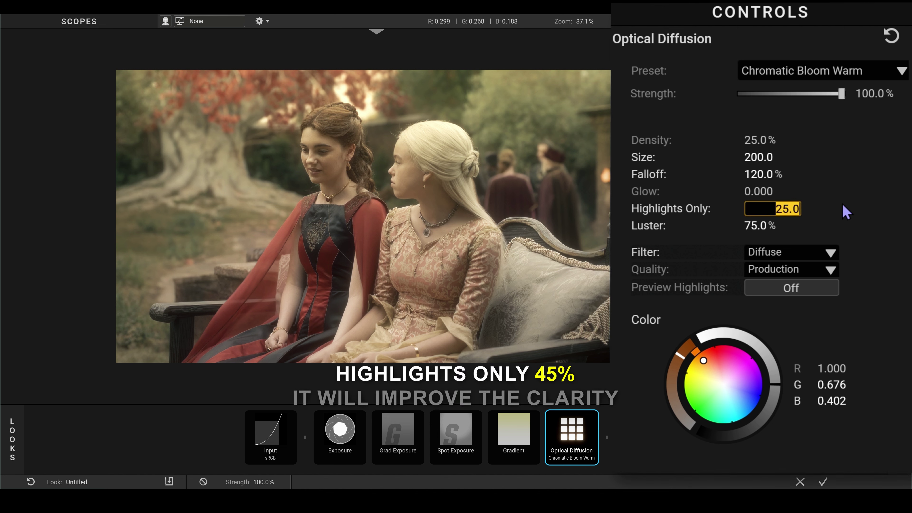
type("45")
key("Return")
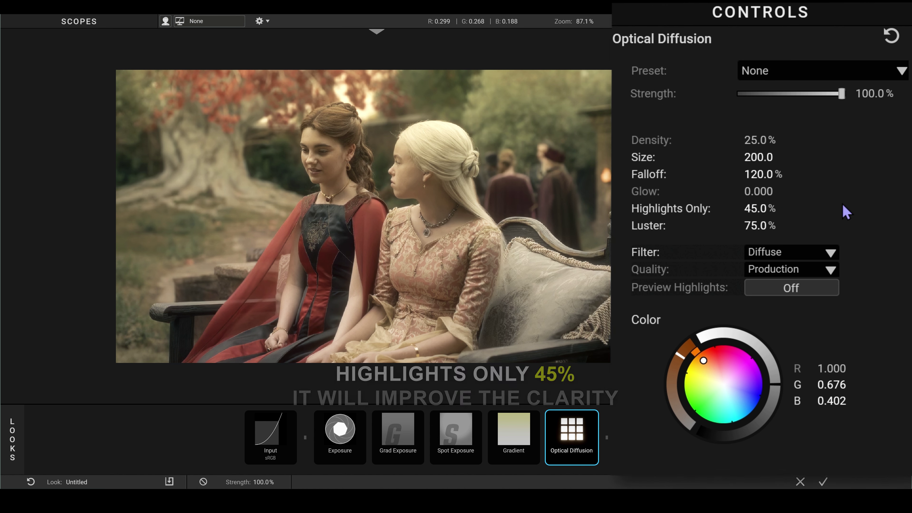
- Add a Haze/Flare effect from the Camera tools and lower Spillage to 15%
left_click(897, 437)
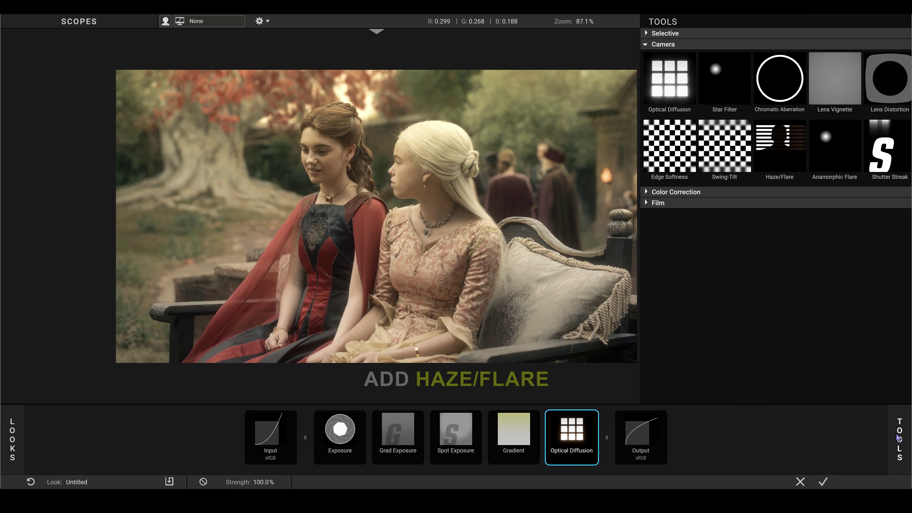
left_click(777, 179)
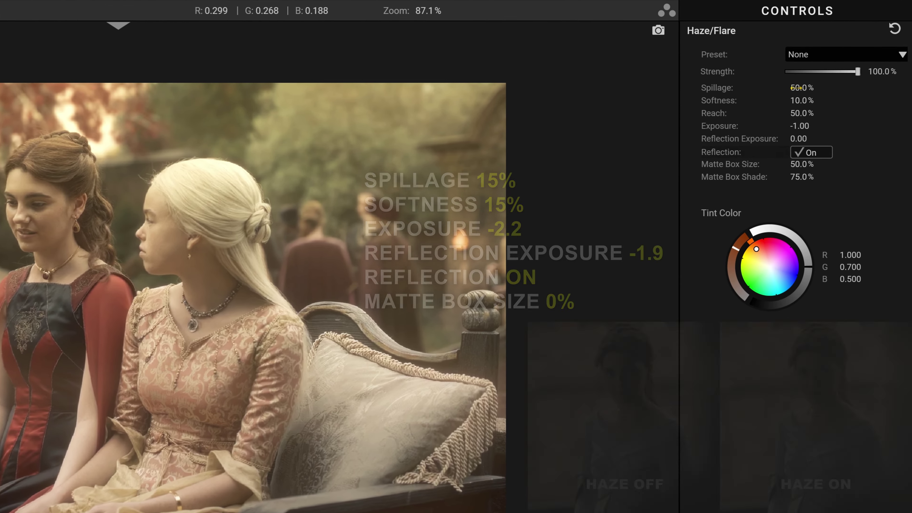
left_click_drag(814, 82, 879, 99)
key("Tab")
- Set Haze/Flare Softness 15%, Exposure -2.2, Reflection Exposure -1.9 and Matte Box Size 0%
type("15")
key("Tab")
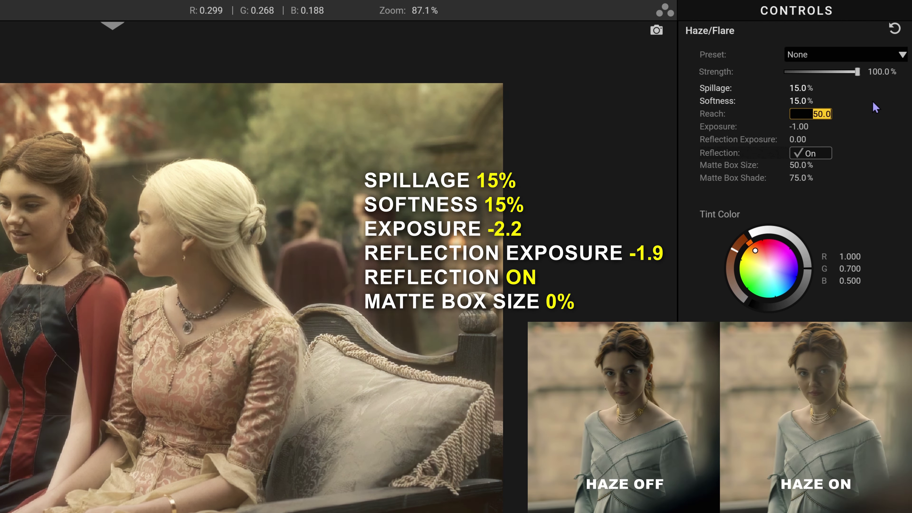
key("Tab")
type("-2.2")
key("Tab")
type("-1.")
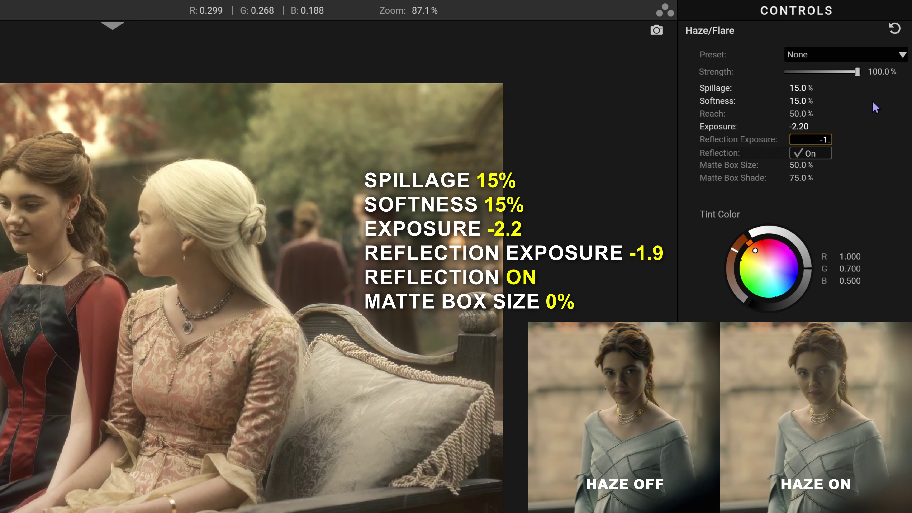
key("Tab")
type("0")
key("Return")
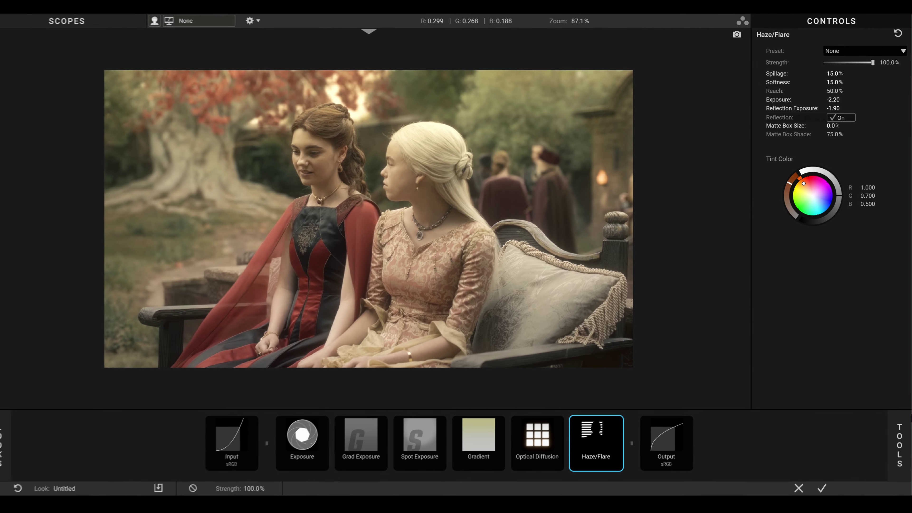
left_click(909, 420)
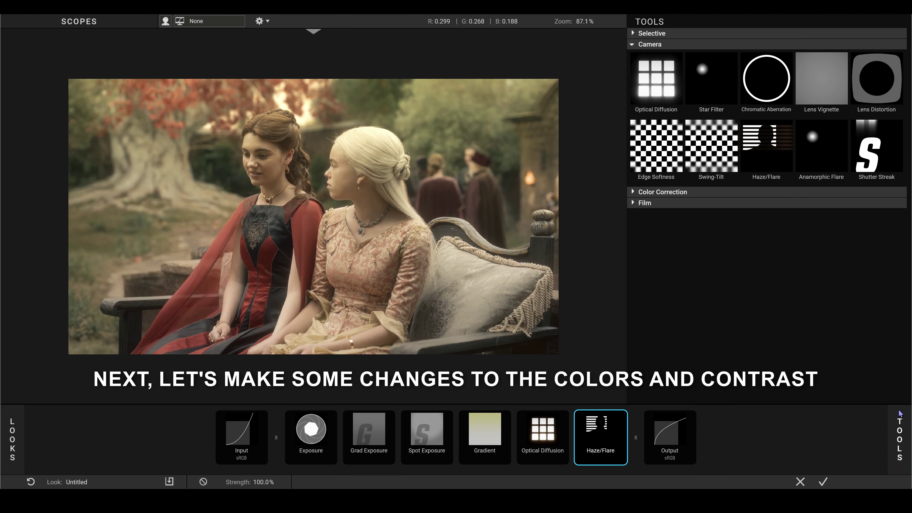
- Add a Hue/Saturation effect from Color Correction with Saturation set to 85%
left_click(632, 47)
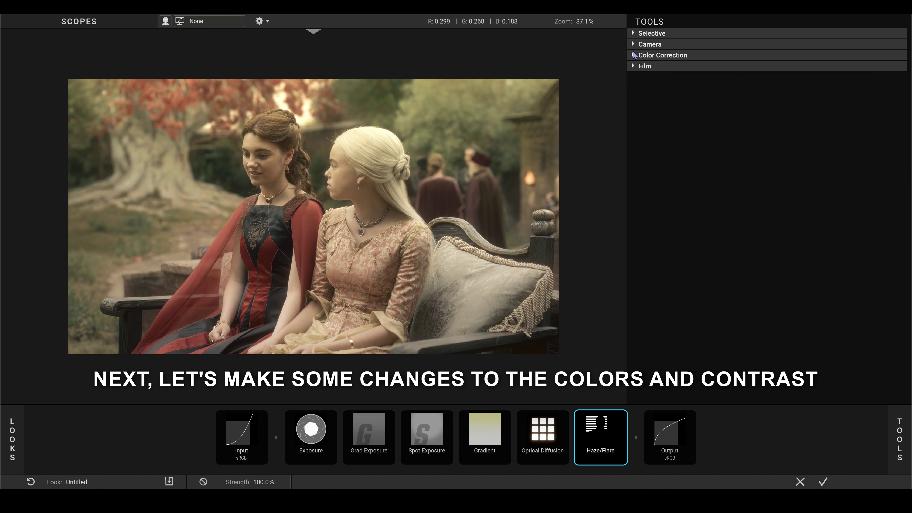
left_click(638, 56)
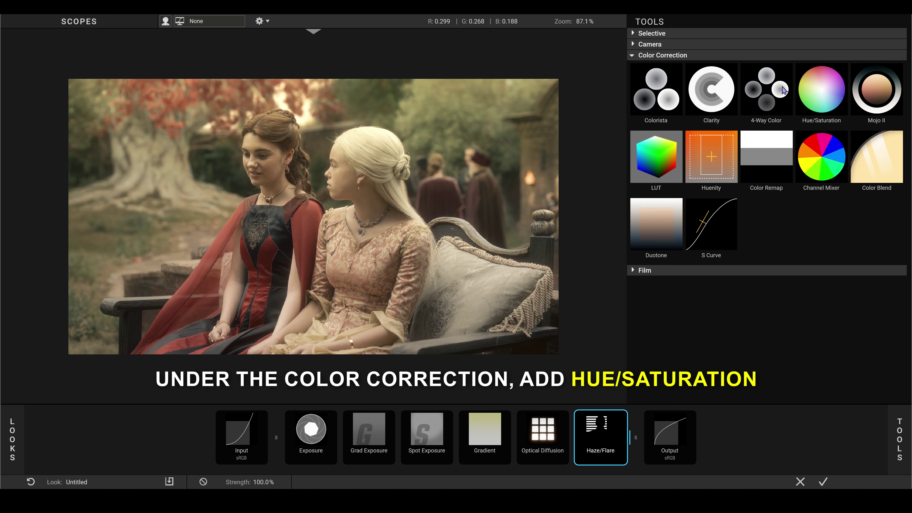
left_click(822, 90)
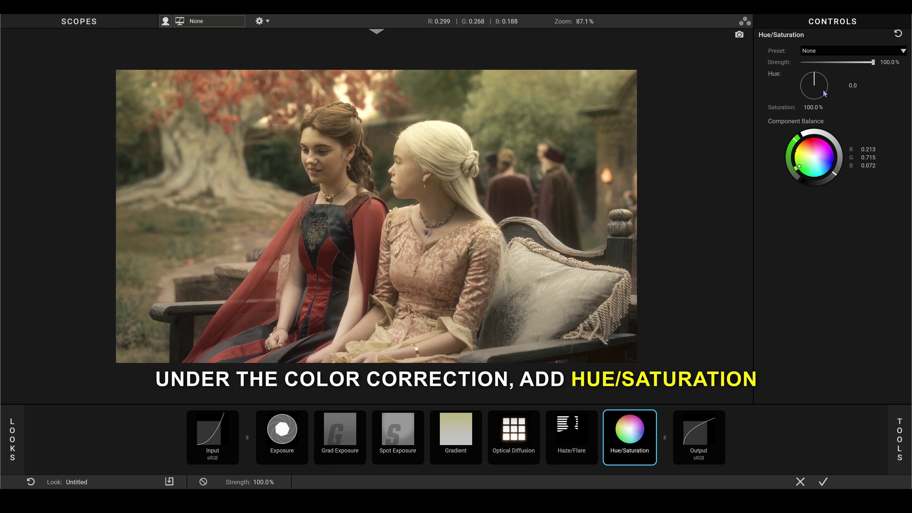
double_click(816, 107)
type("85")
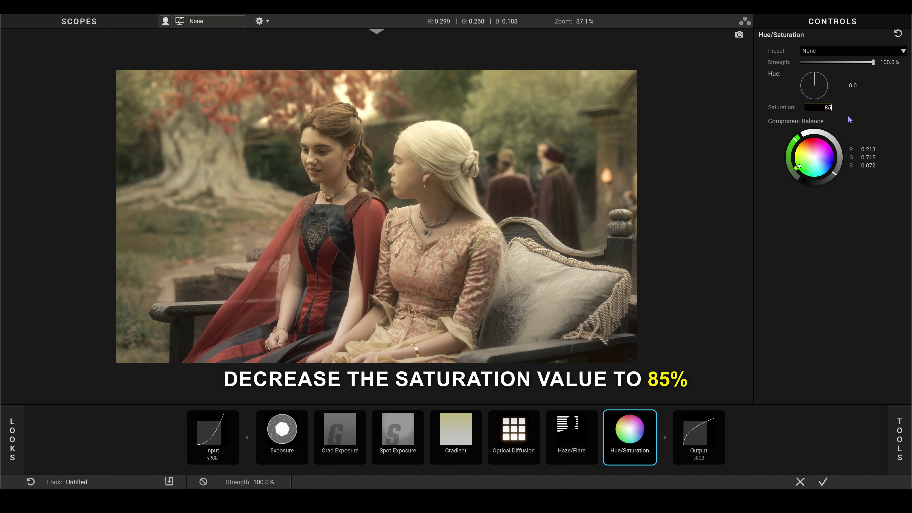
key("Return")
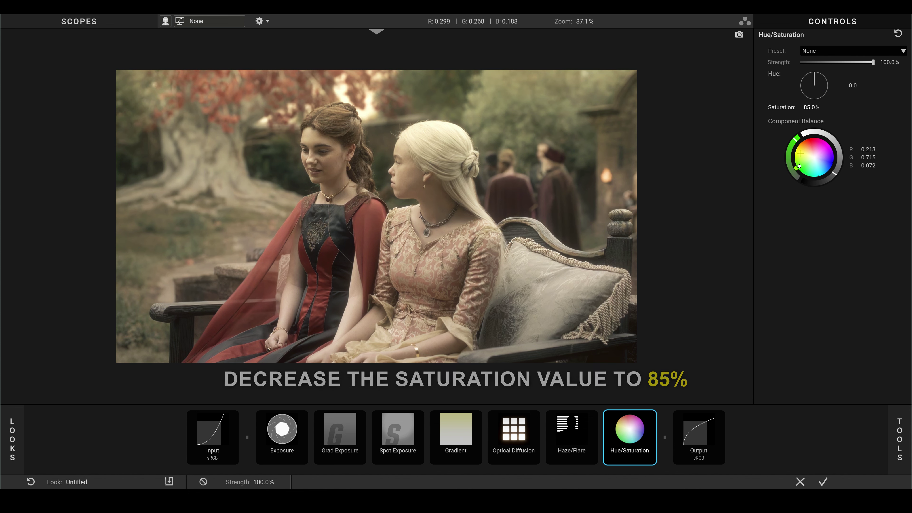
- Add an S Curve after Hue/Saturation with Contrast 1.9, Midpoint 0.28, Brightness 0.46
left_click(896, 441)
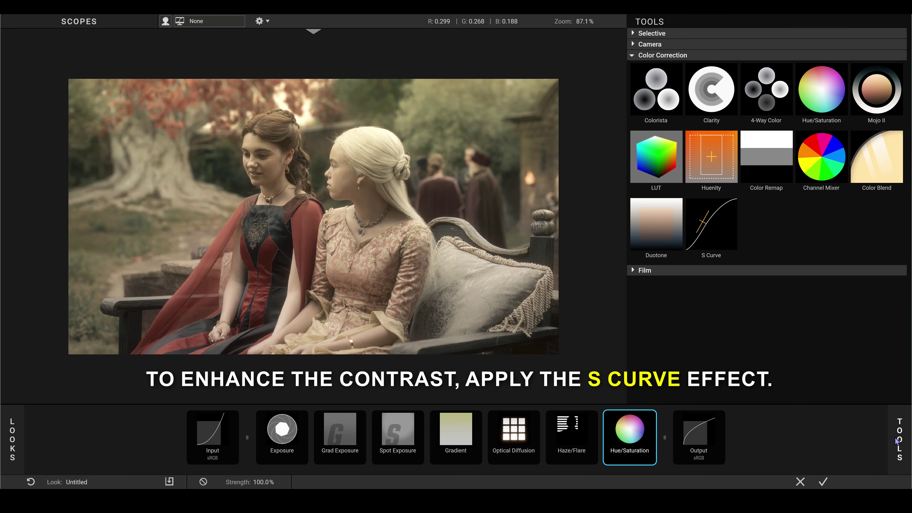
left_click(725, 232)
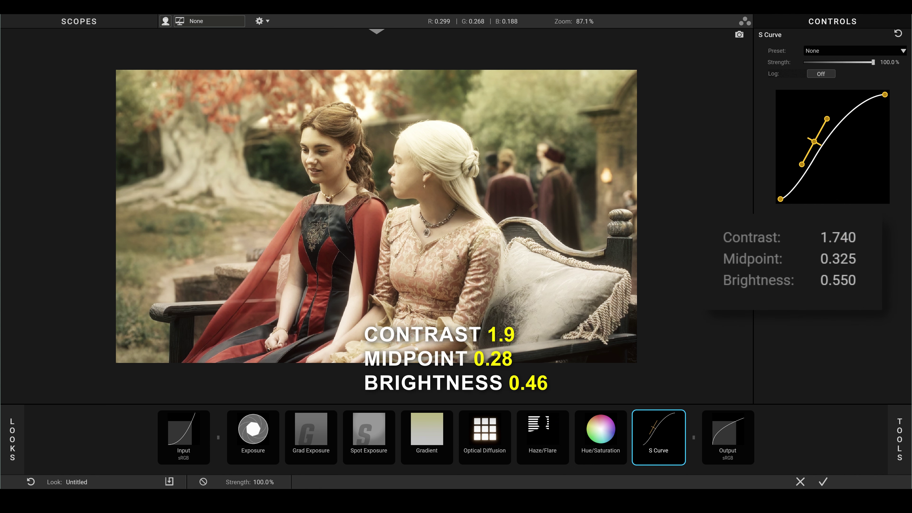
left_click_drag(851, 237, 869, 237)
mouse_move(851, 267)
left_mouse_down()
mouse_move(836, 280)
mouse_move(819, 264)
left_mouse_up()
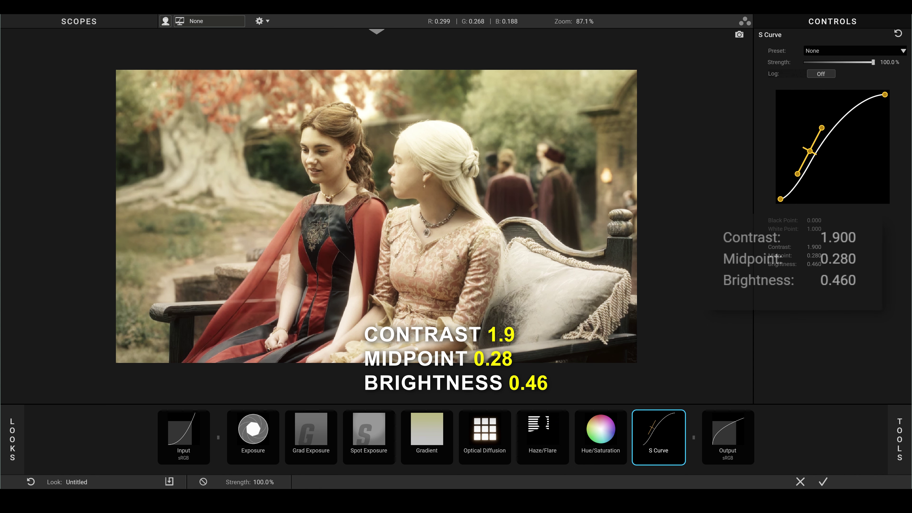
scroll(461, 244, "up", 1)
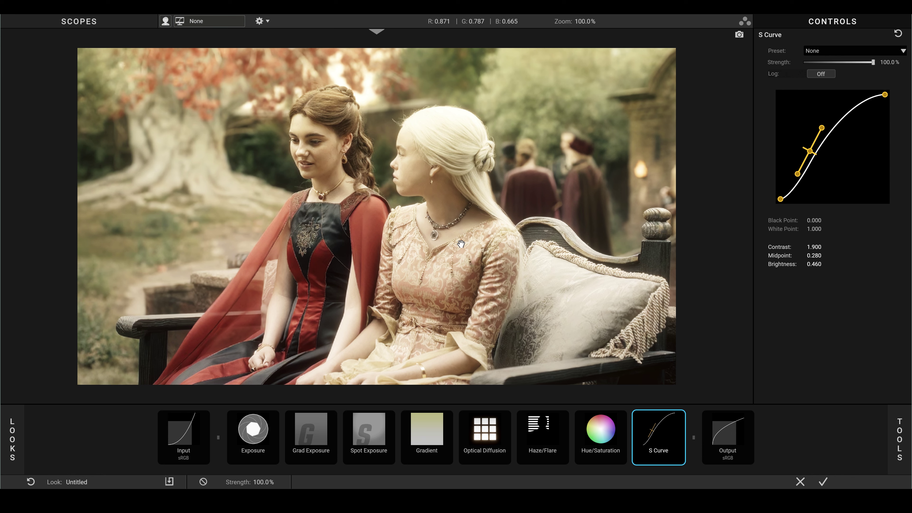
scroll(460, 244, "down", 1)
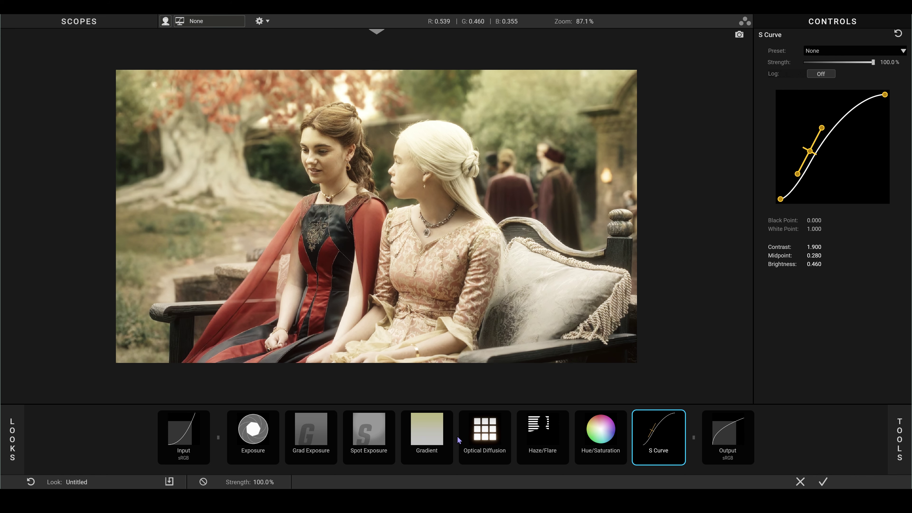
- Toggle the whole look's bypass on and off to compare against the original
left_click(203, 483)
left_click(203, 483)
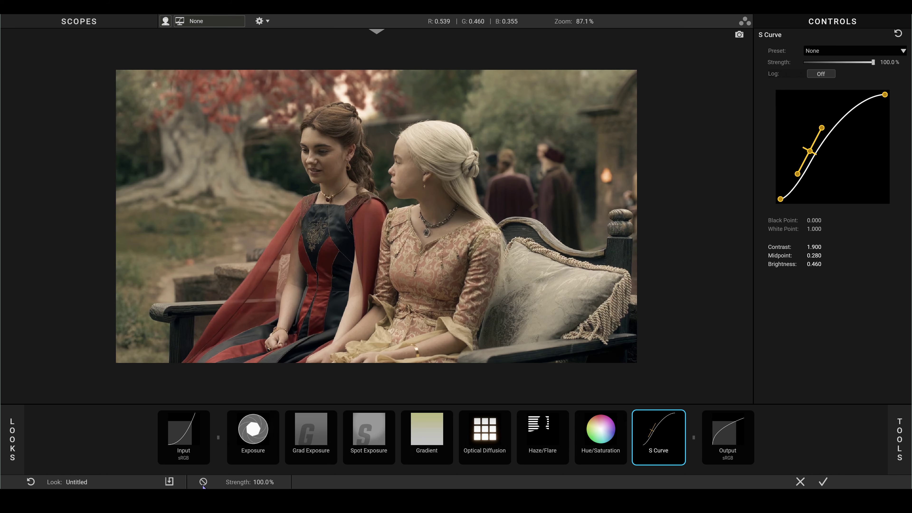
left_click(203, 483)
left_click(203, 485)
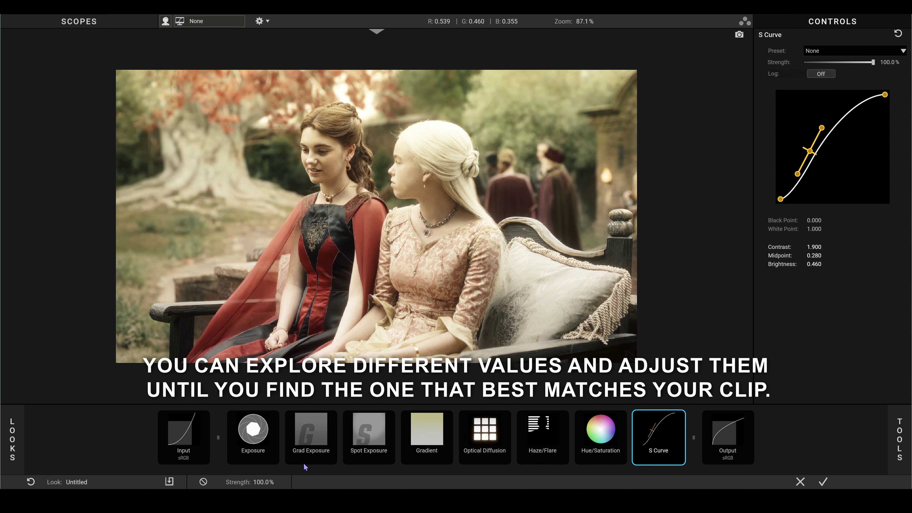
left_click(427, 436)
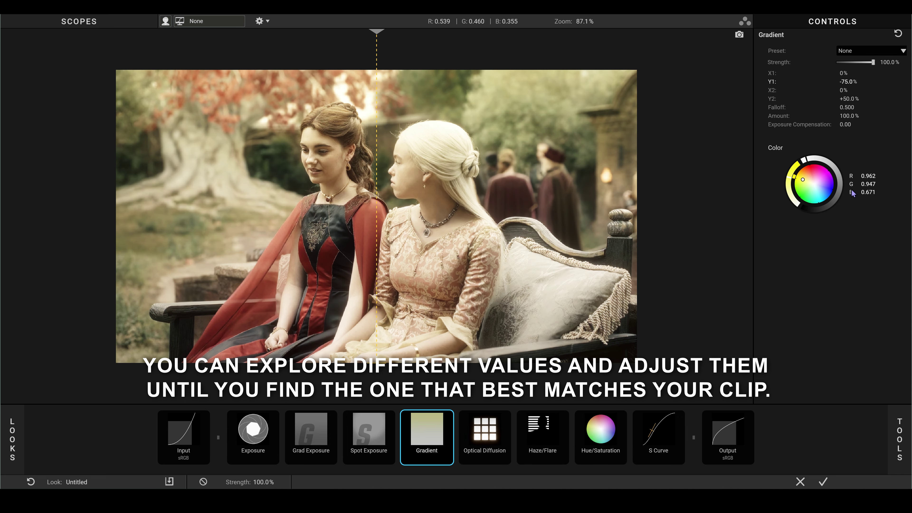
- Change the Gradient colour to R 0.951 and B 0.676, then disable the Gradient effect
left_click(868, 177)
type("0.951")
key("Tab")
key("Tab")
type("0.676")
key("Return")
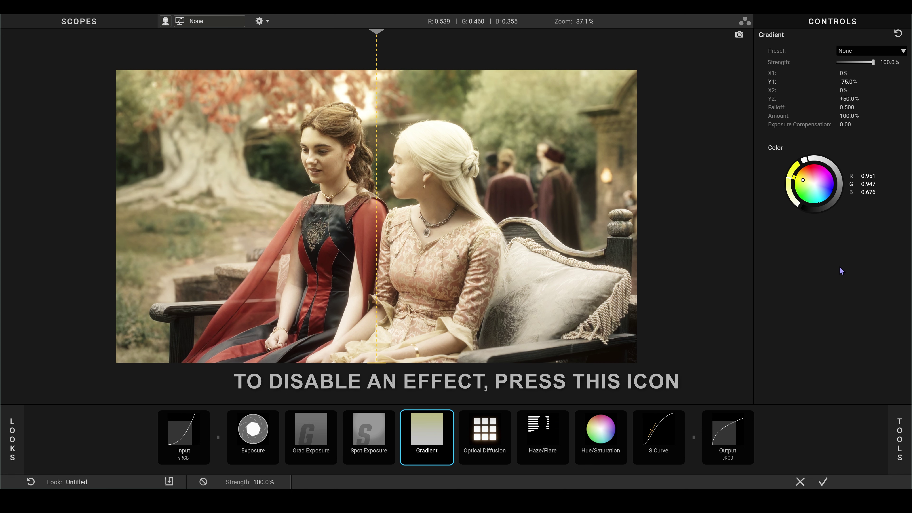
left_click(449, 416)
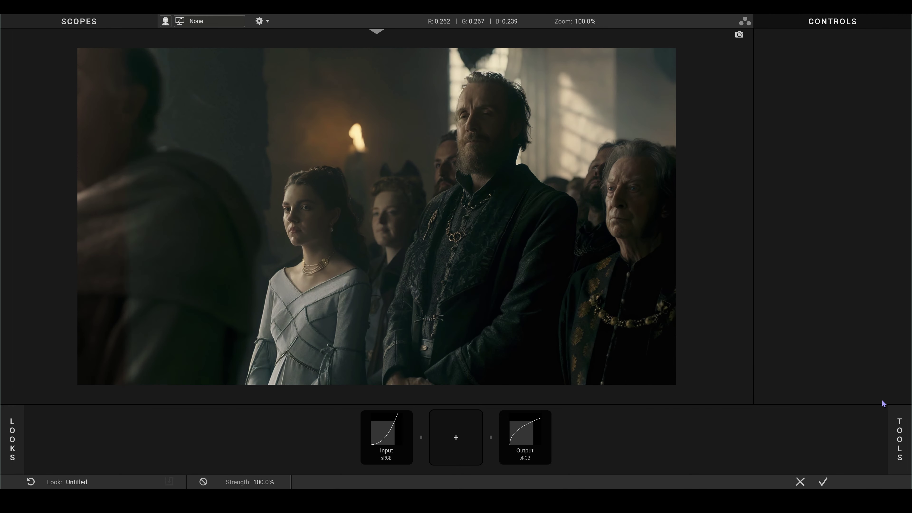
- Add Grad Exposure and Gradient effects, placing the gradient at Y1 65% and Y2 -50%
left_click(897, 430)
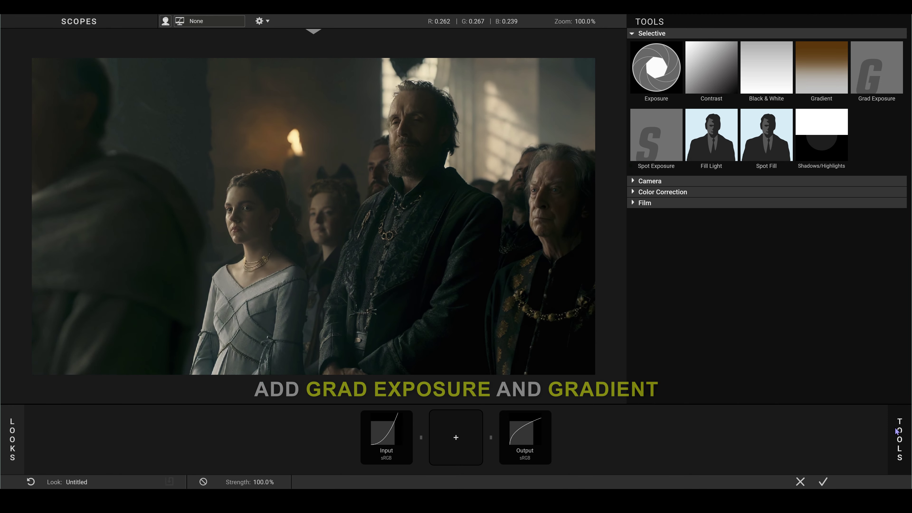
left_click(880, 75)
left_click(821, 72)
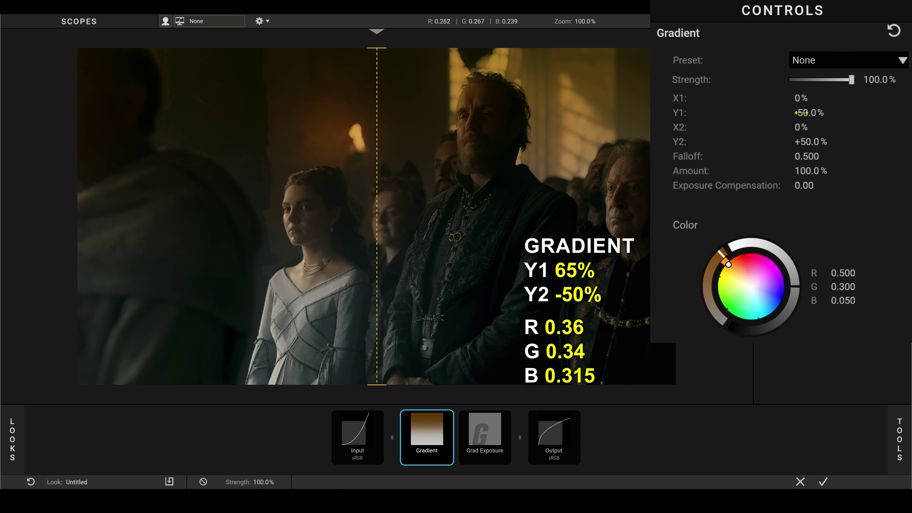
left_click(796, 112)
type("65")
key("Return")
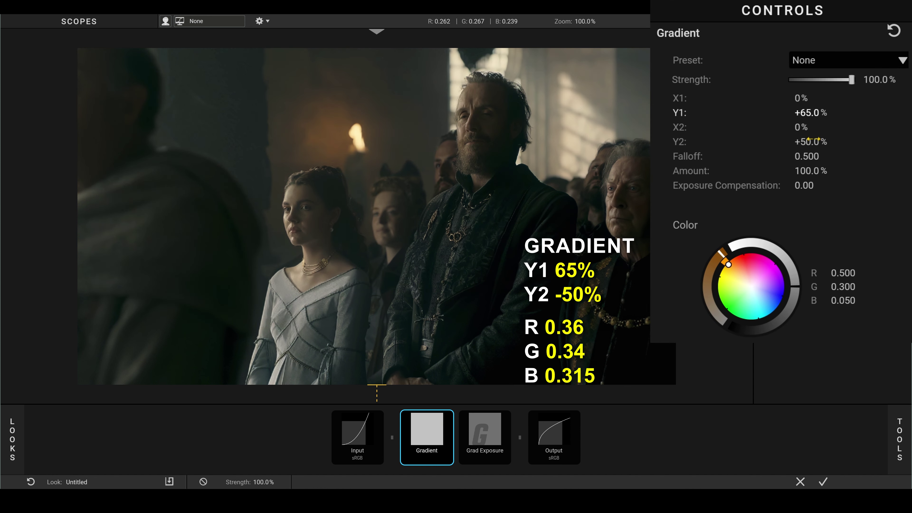
left_click(812, 140)
type("-50")
key("Return")
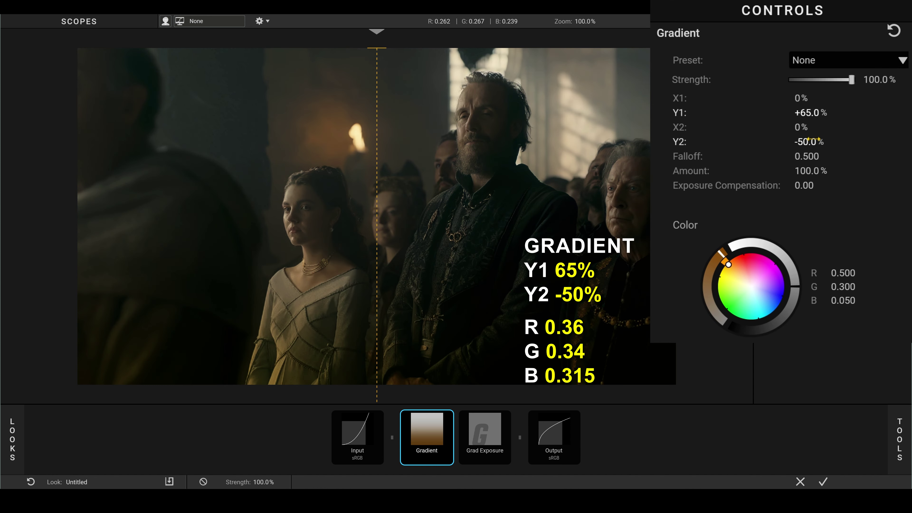
- Set the Gradient colour to RGB 0.36, 0.34, 0.315
left_click(848, 279)
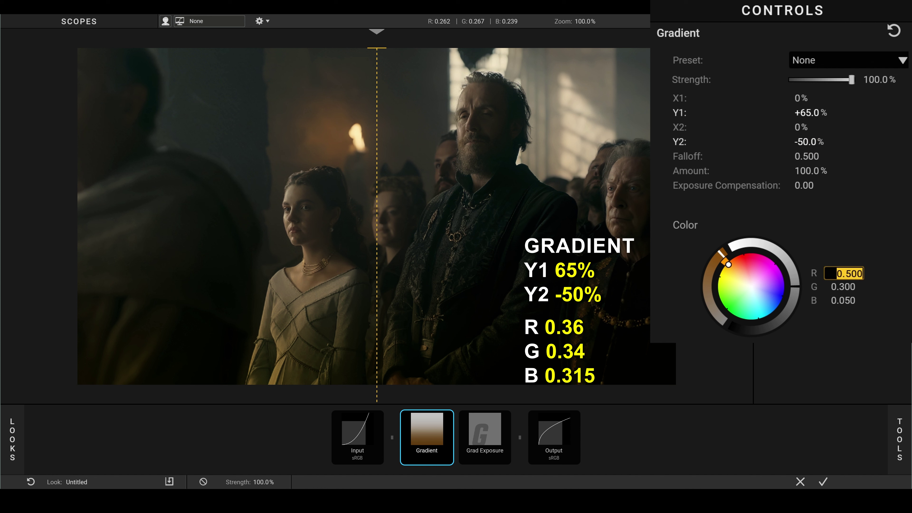
type("0.36")
key("Tab")
type("0")
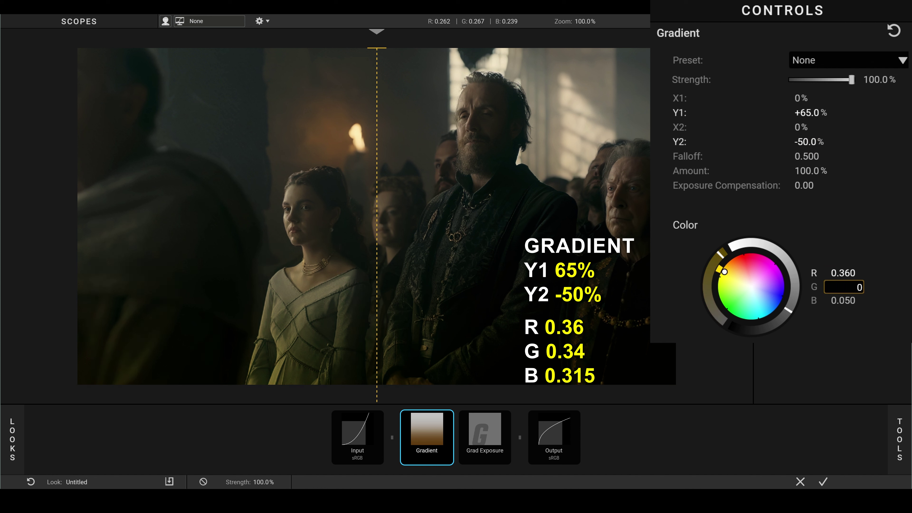
type("4")
key("Tab")
type("0.")
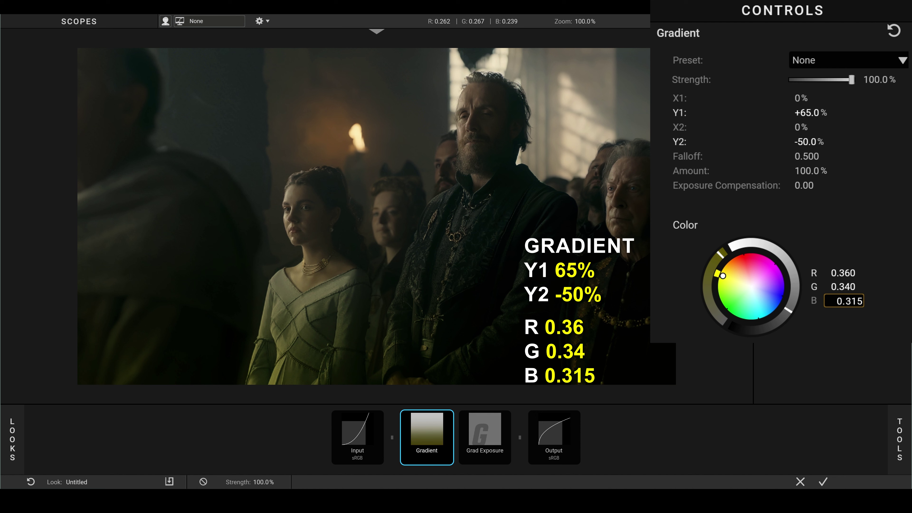
key("Return")
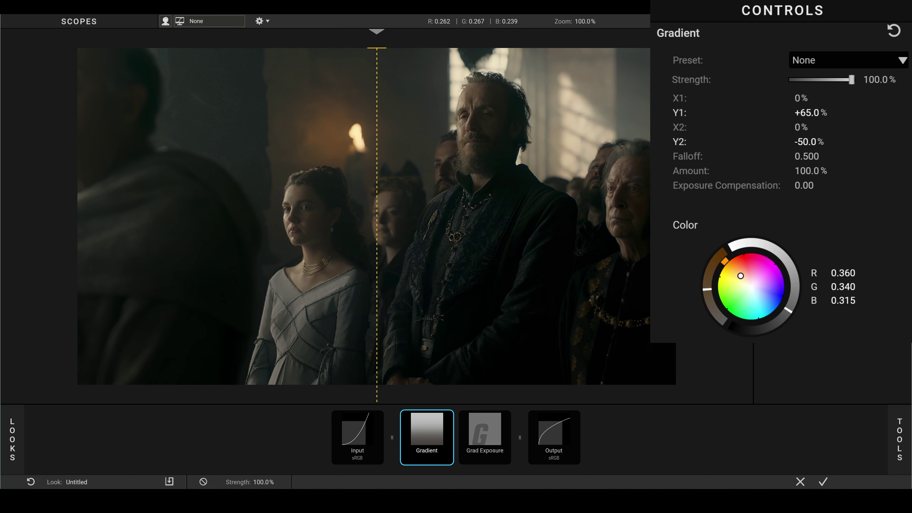
- Raise the Grad Exposure to +0.80 stops
left_click(491, 436)
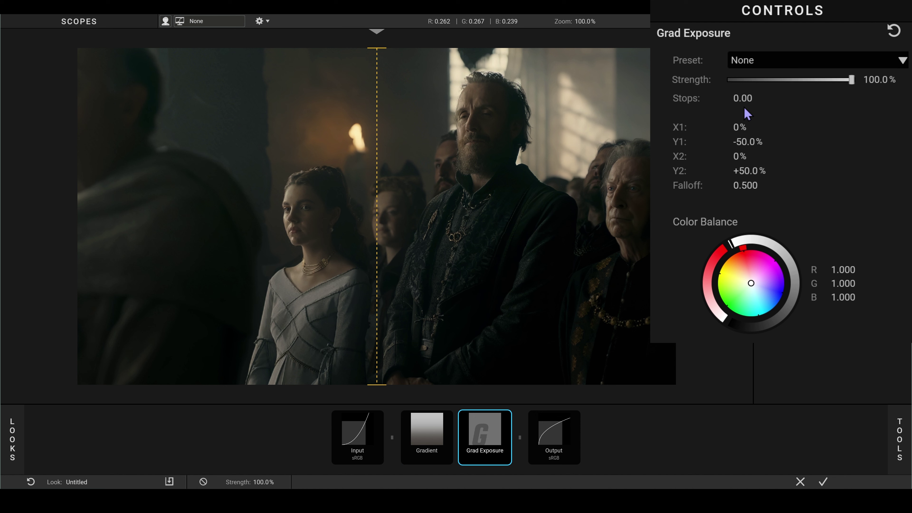
left_click(742, 98)
type("0.8")
key("Return")
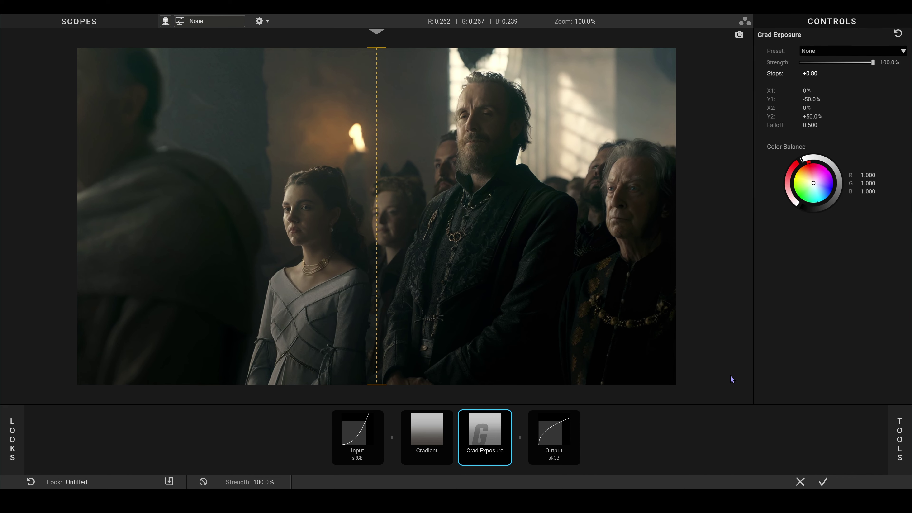
left_click(902, 433)
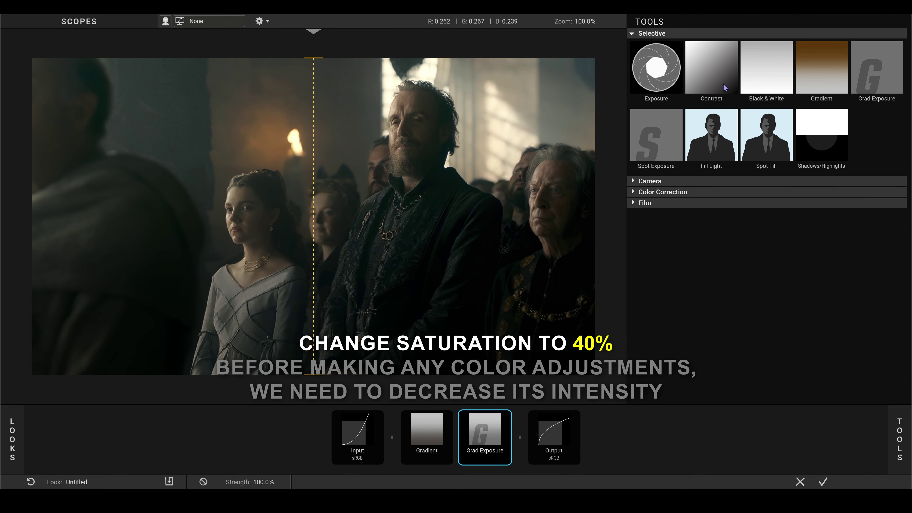
- Add a Hue/Saturation adjustment with Saturation lowered to 40%
left_click(635, 35)
left_click(633, 57)
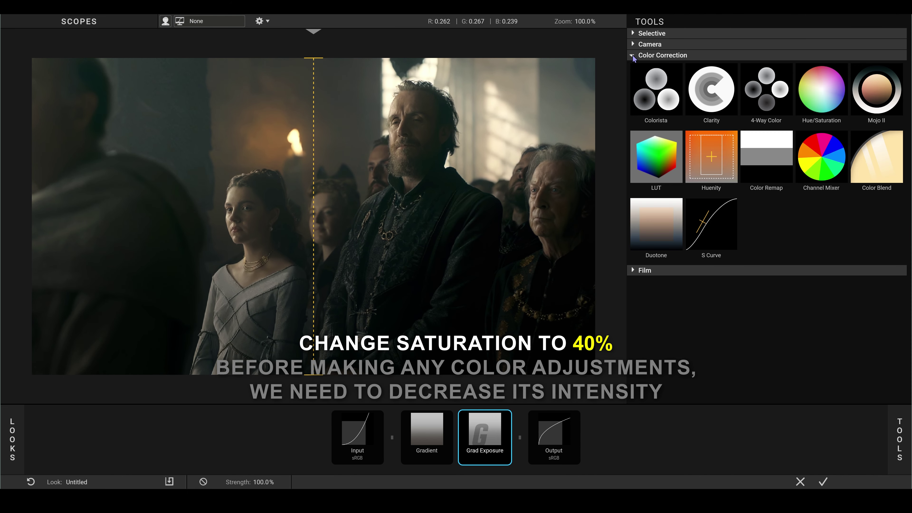
double_click(821, 90)
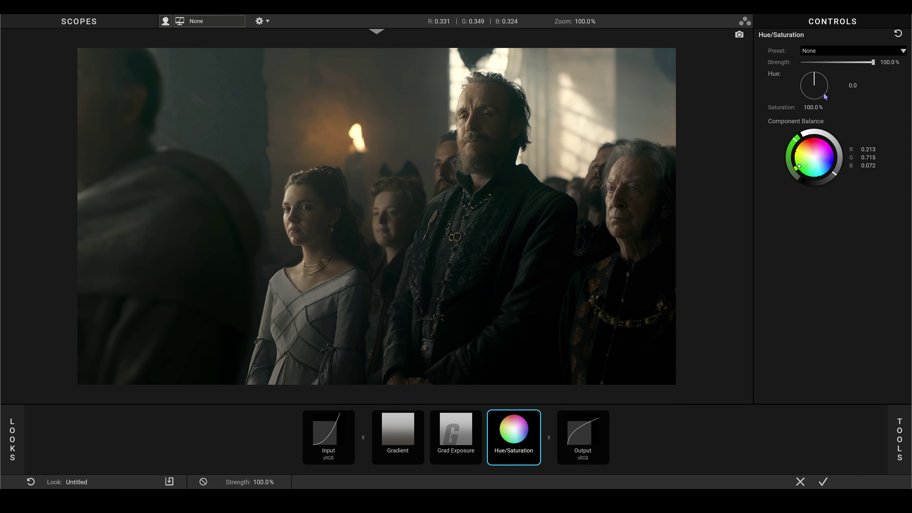
left_click(811, 106)
type("40")
key("Return")
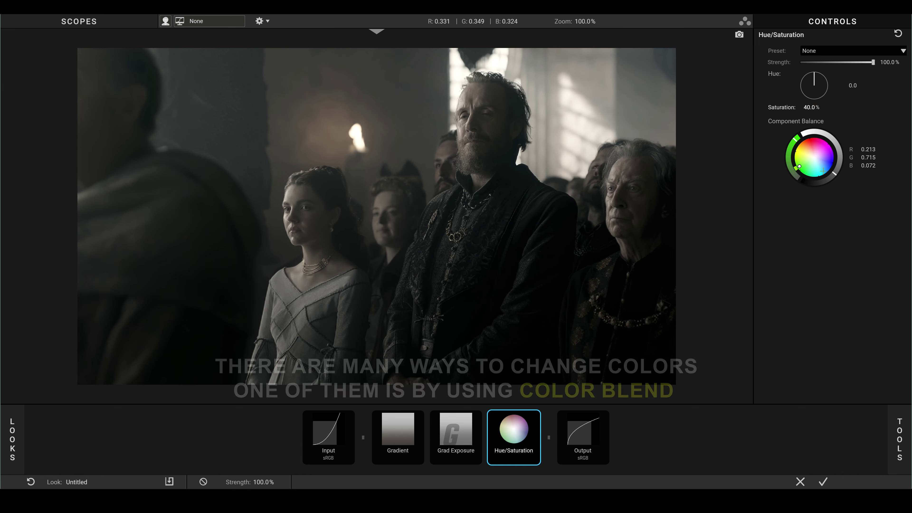
- Try a Color Blend tint after Hue/Saturation, then delete it
left_click(907, 430)
left_click(890, 169)
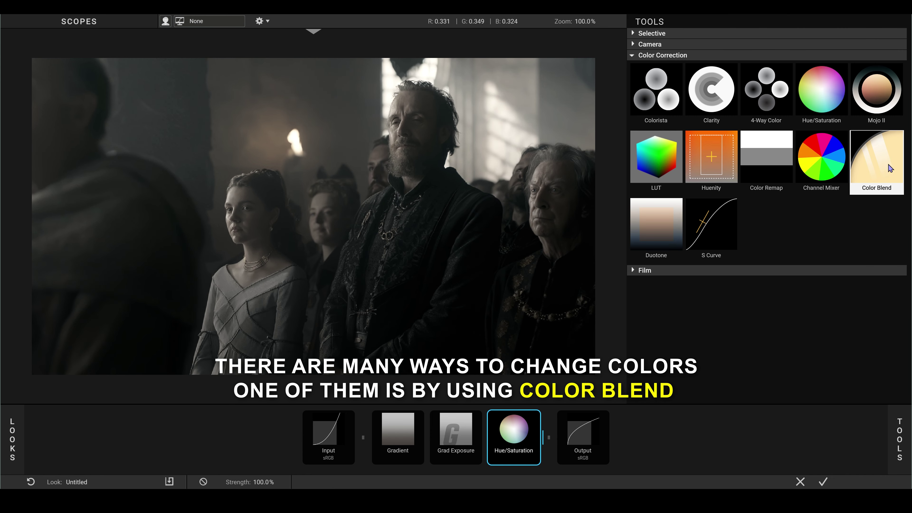
left_click(884, 167)
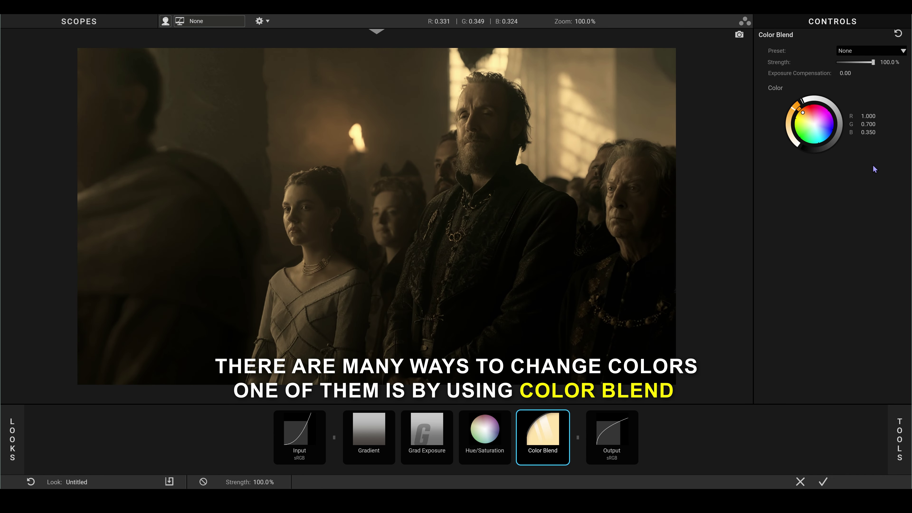
left_click_drag(802, 112, 828, 127)
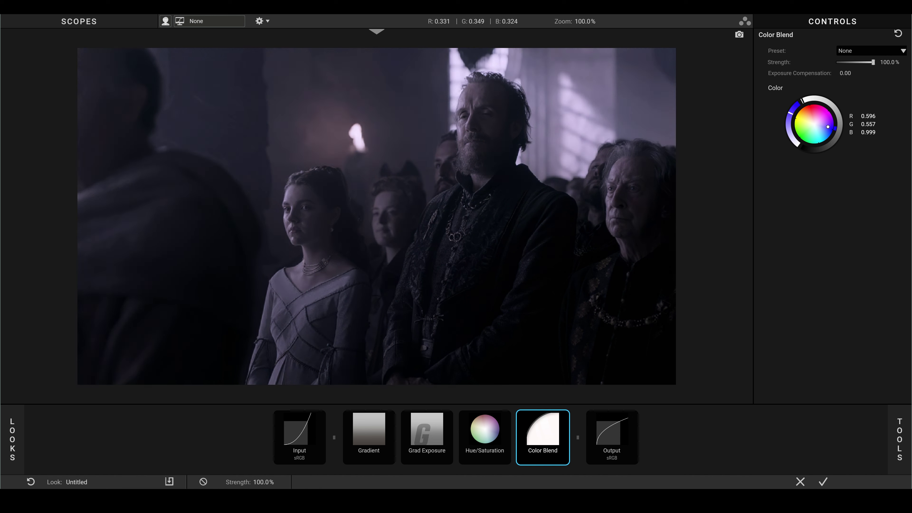
key("Delete")
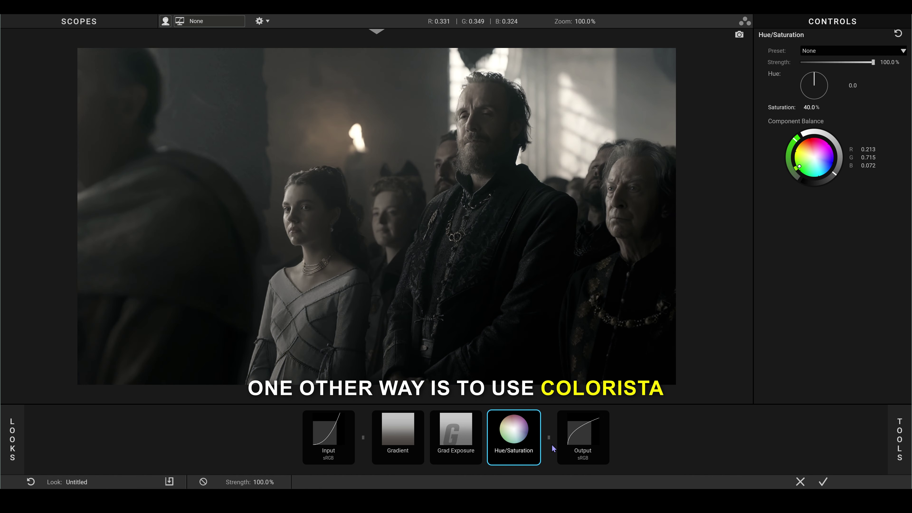
- Add Colorista, move it after Hue/Saturation, and show numeric RGB values for its wheels
left_click(899, 436)
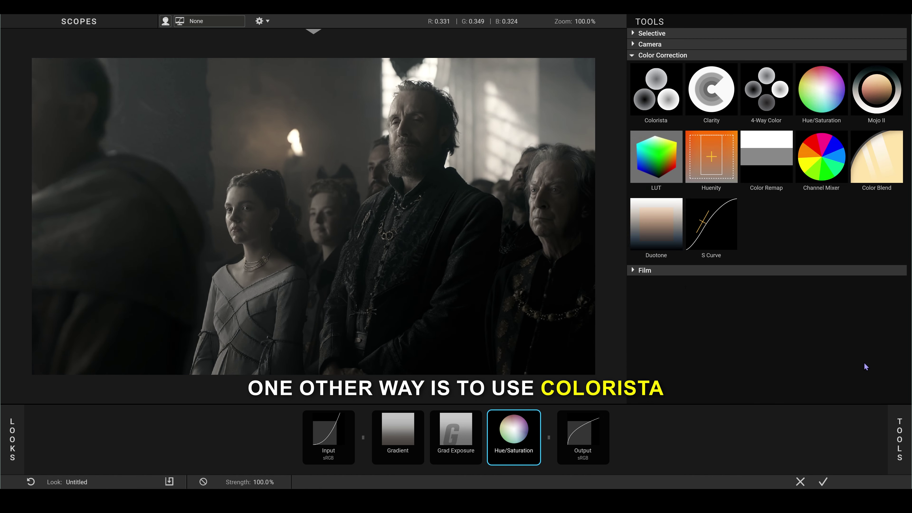
double_click(662, 104)
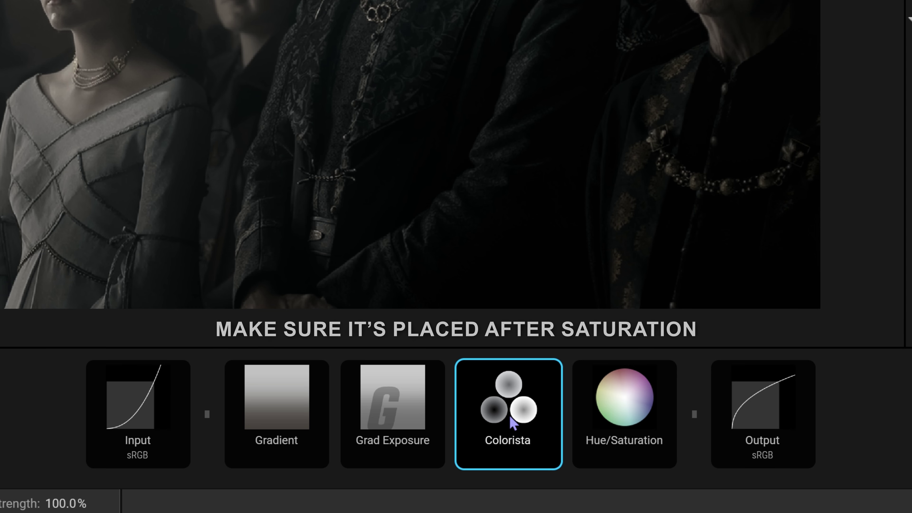
mouse_move(512, 423)
left_mouse_down()
mouse_move(642, 417)
mouse_move(616, 405)
left_mouse_up()
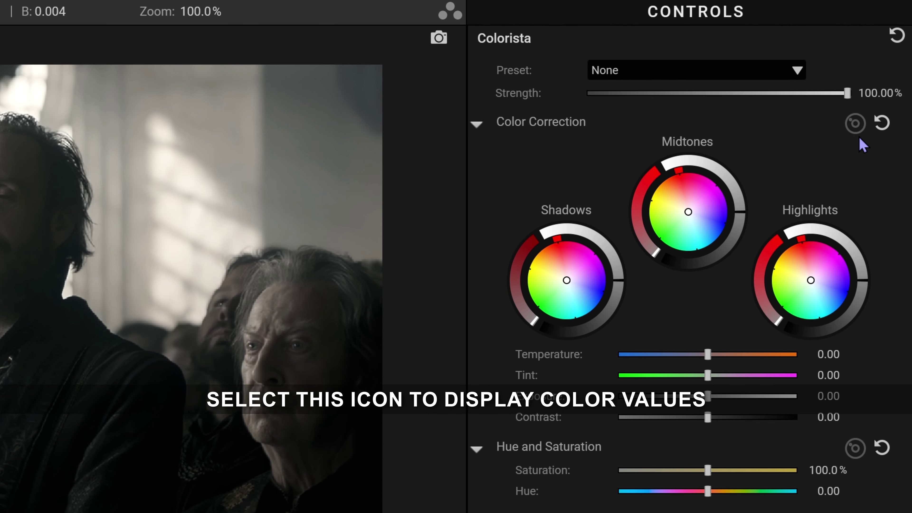
left_click(856, 126)
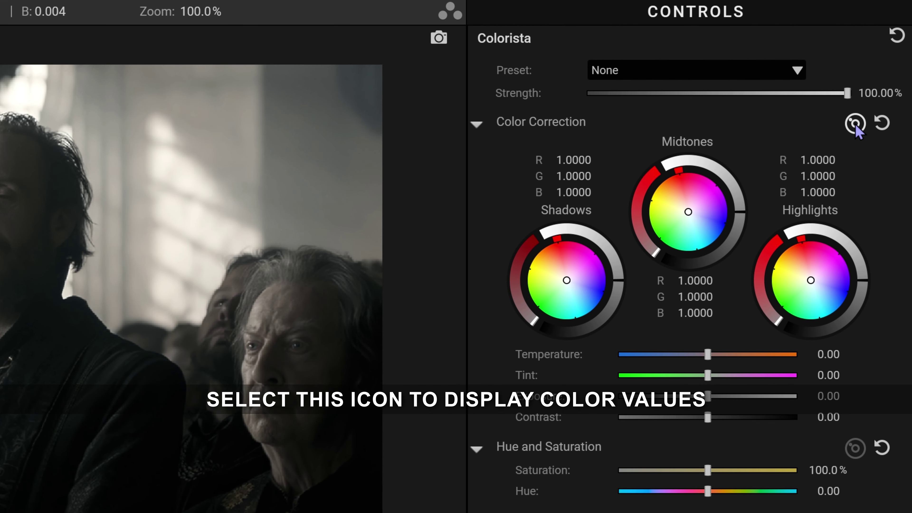
- Set Colorista Highlights to R 1.1250, G 0.9760, B 0.8980 with Strength 90%
left_click(833, 160)
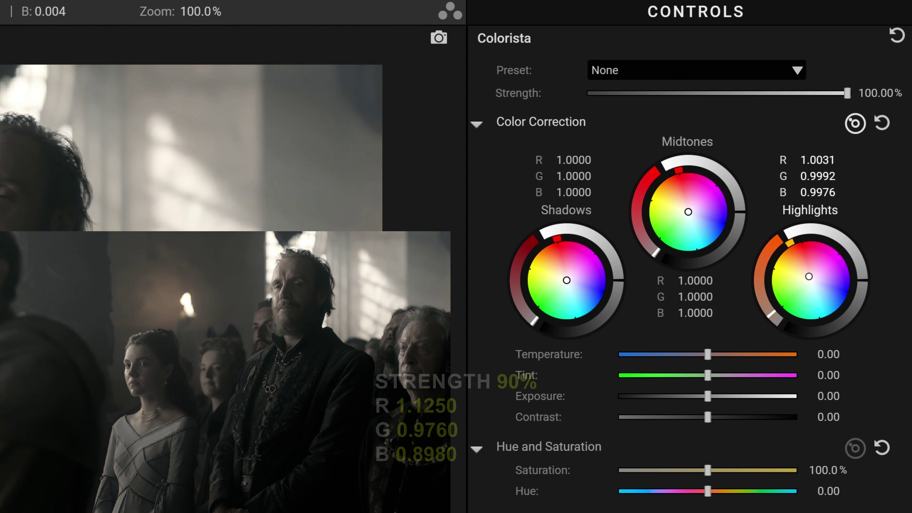
left_click(828, 158)
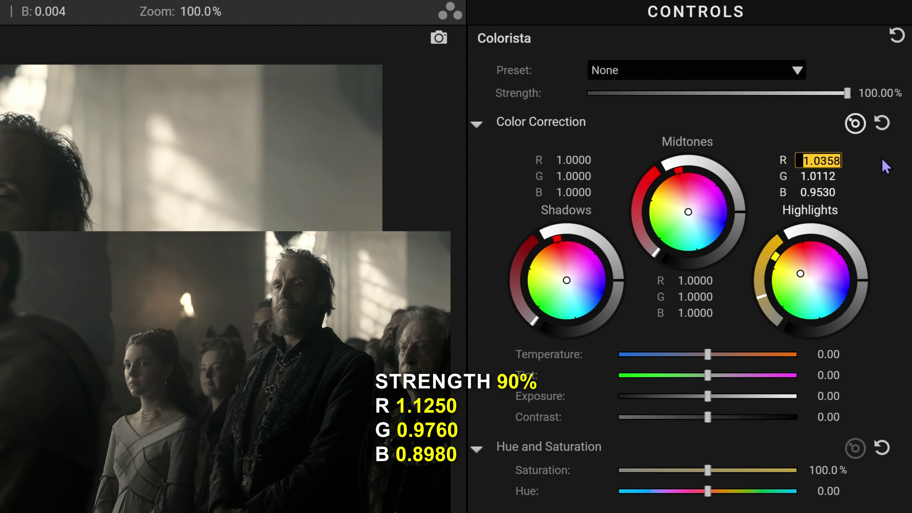
type("1.1250")
key("Tab")
type("0.")
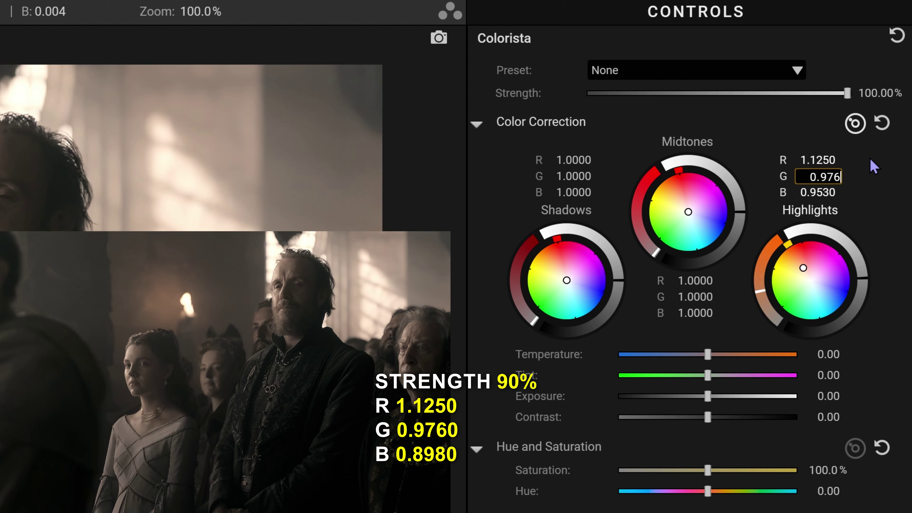
key("Tab")
type("0.8980")
key("Return")
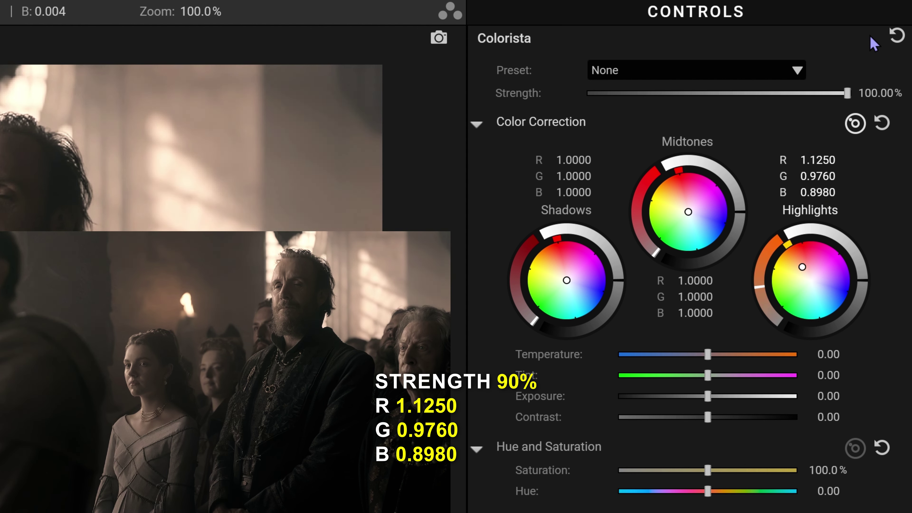
left_click_drag(843, 97, 823, 100)
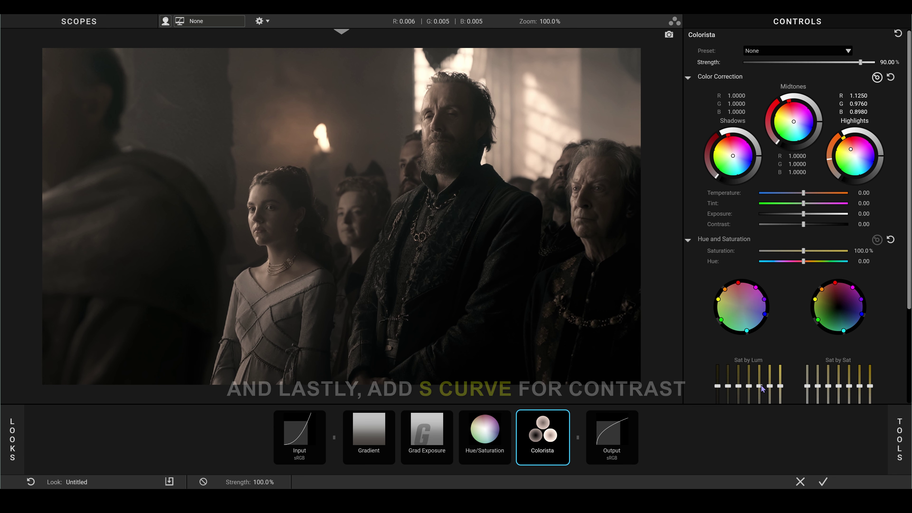
- Insert an S Curve after Colorista with Contrast 1.8 and Midpoint 0.325
left_click(899, 438)
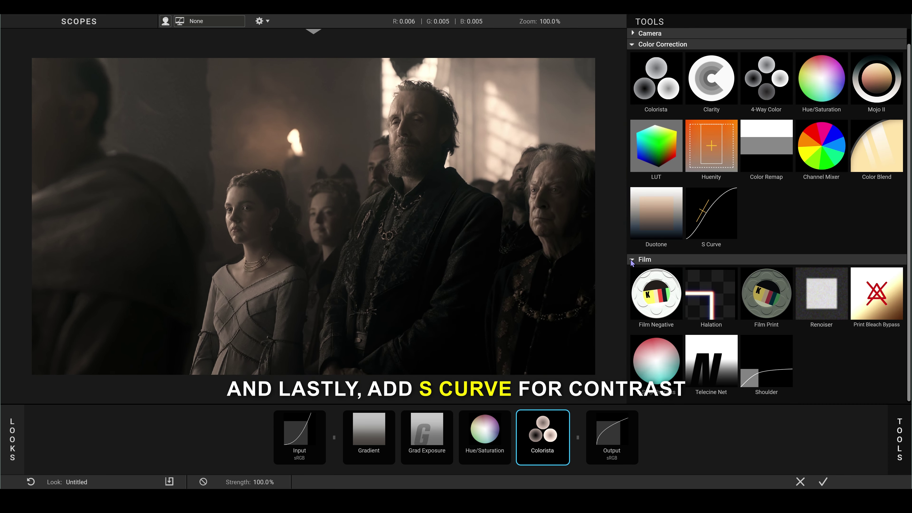
left_click(633, 270)
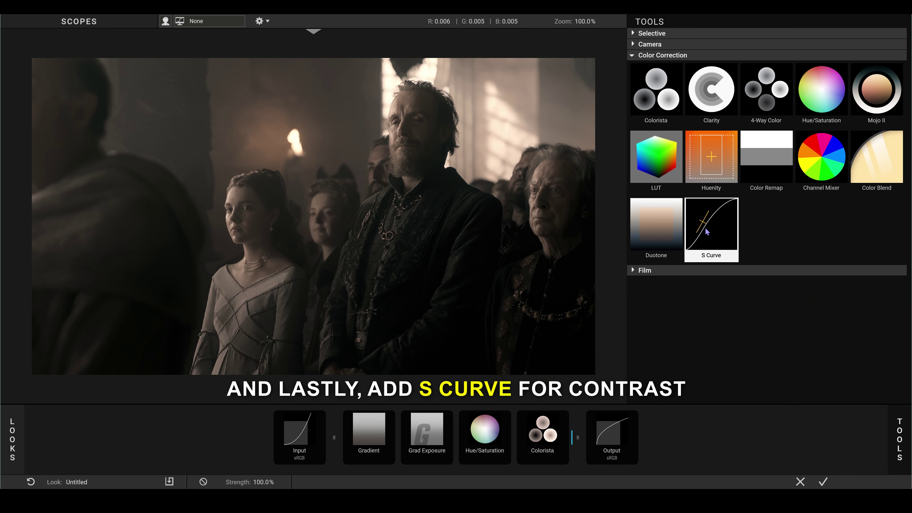
left_click_drag(710, 224, 587, 324)
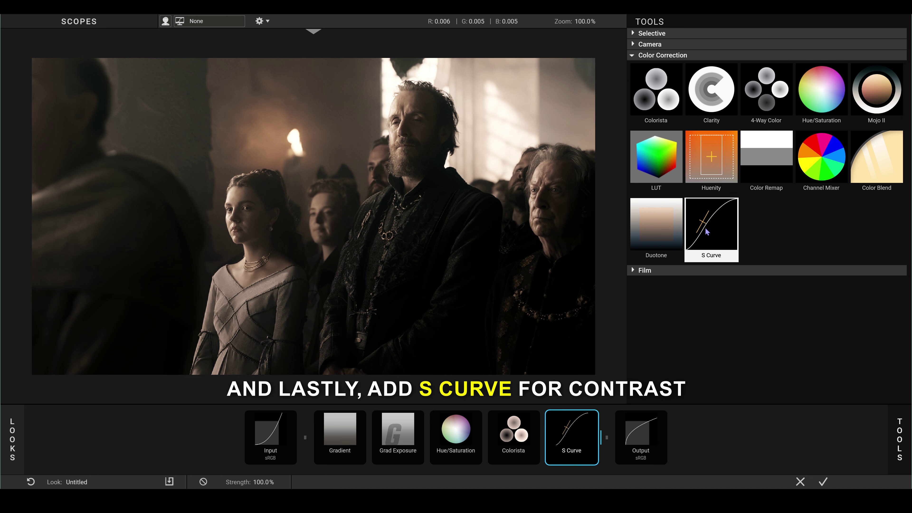
left_click(588, 449)
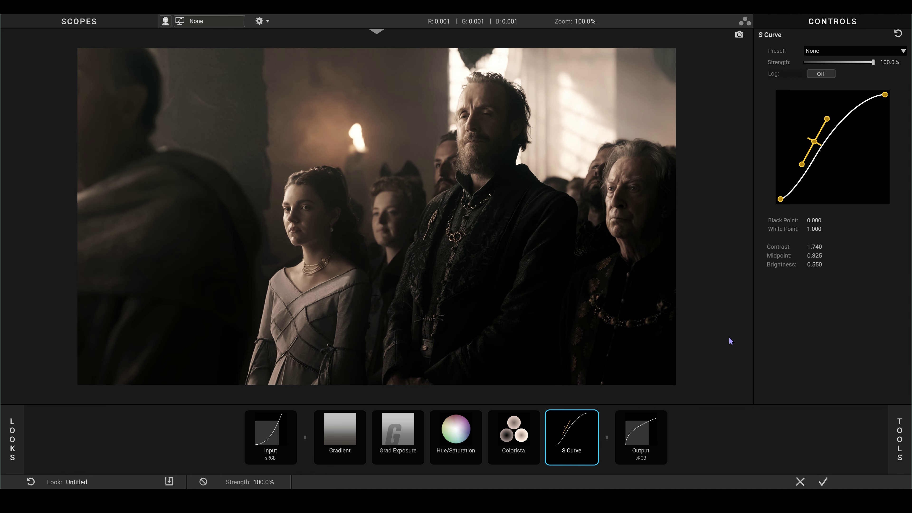
left_click(819, 247)
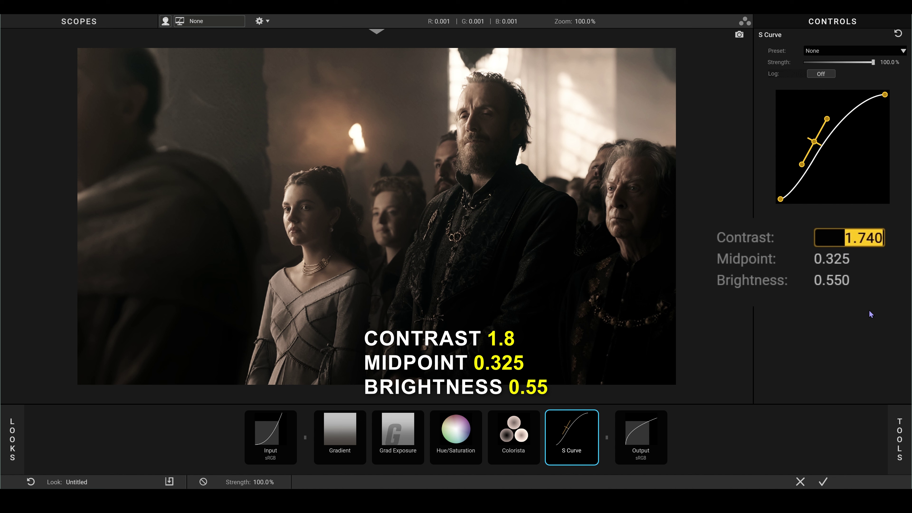
type("1.8")
key("Tab")
type("0.32")
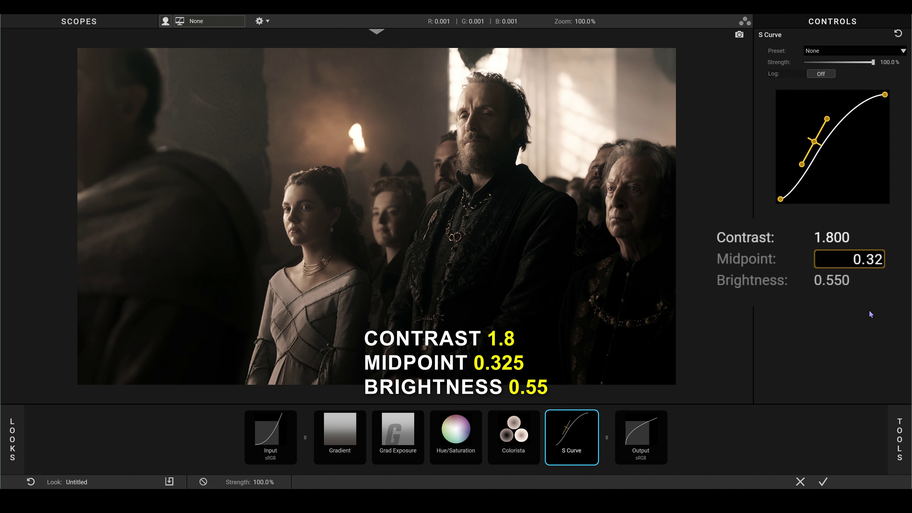
type("5")
key("Return")
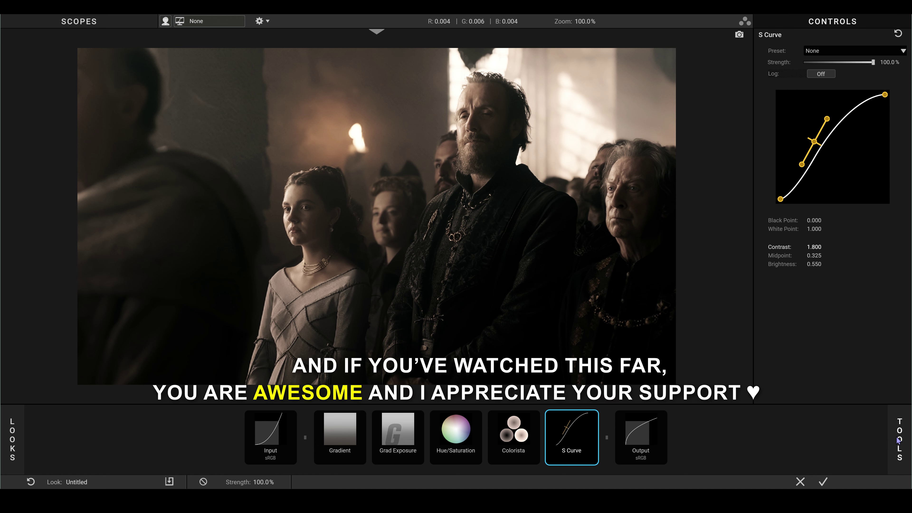
- Show the tool library with the Film category expanded
mouse_move(899, 440)
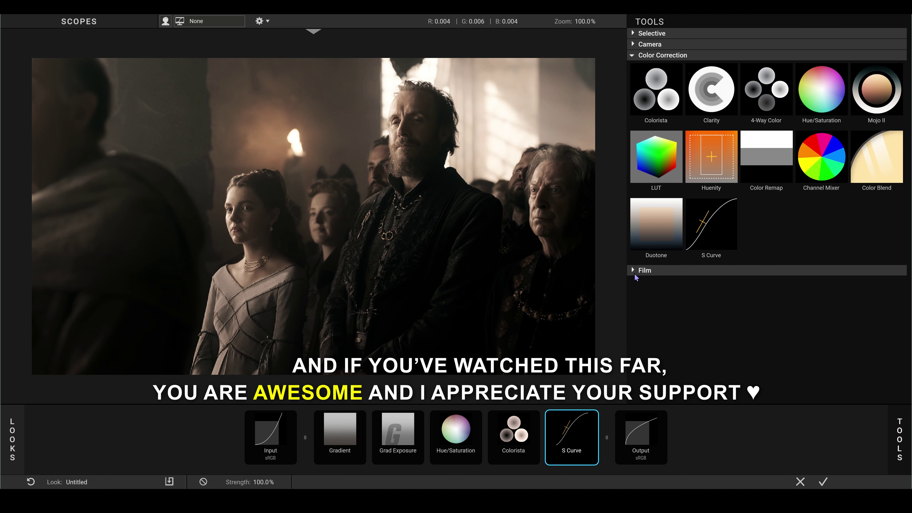
left_click(633, 272)
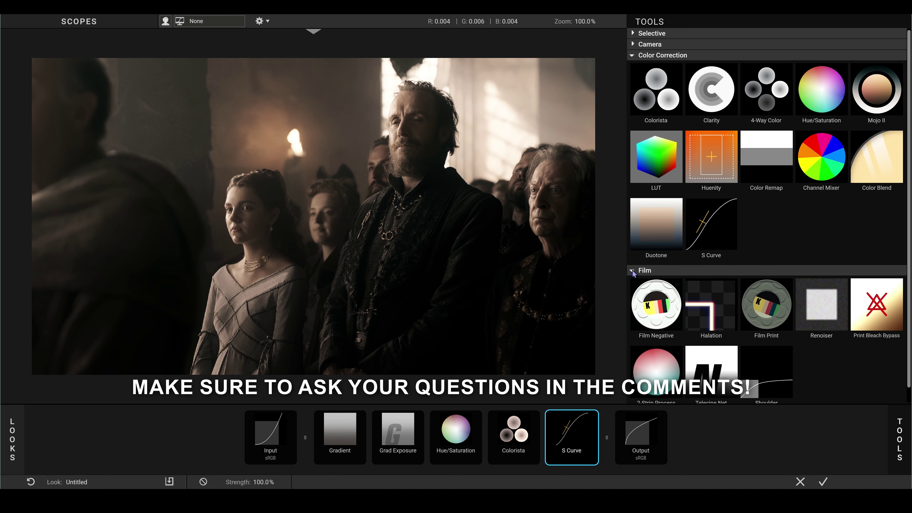